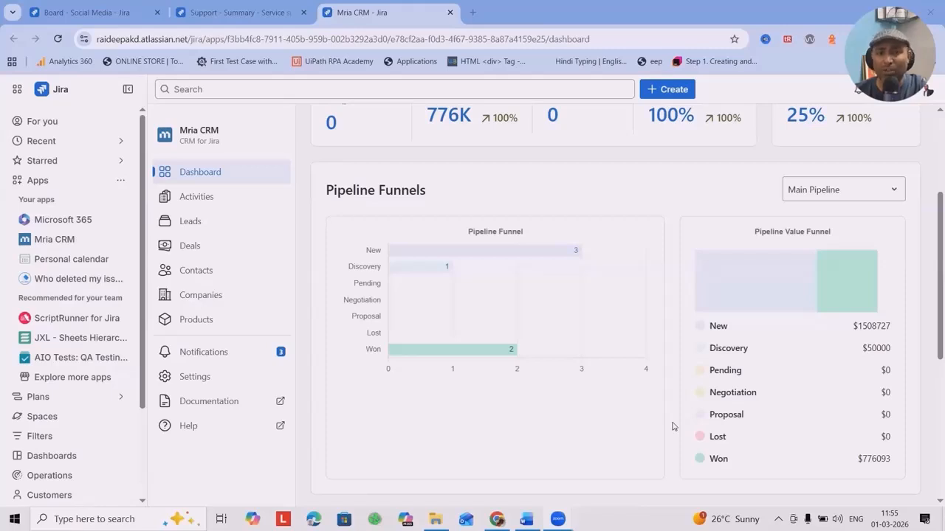
Step: Open the Capgemini company record in Mria CRM and review its leads, deals, linked work items and contacts
{"action": "key", "text": "ctrl+shift+Tab"}
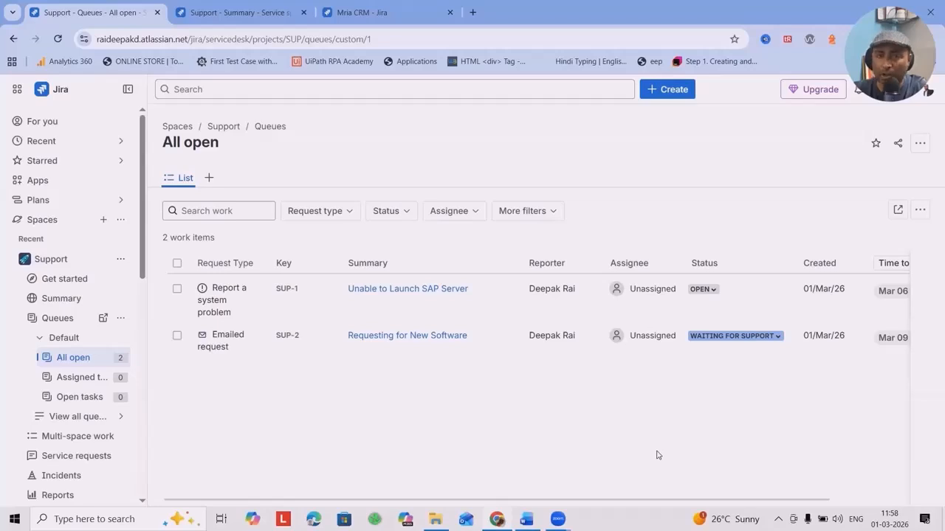
{"action": "key", "text": "ctrl+3"}
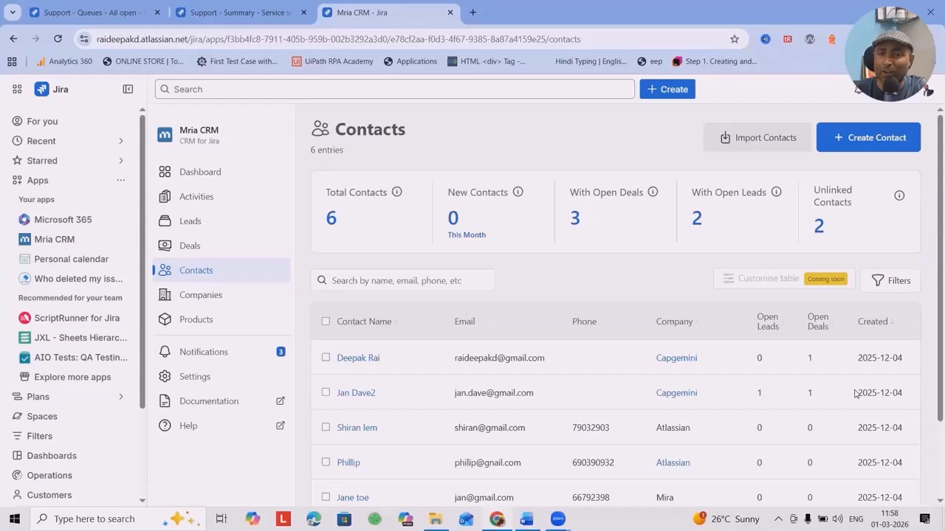
{"action": "left_click", "coordinate": [195, 303]}
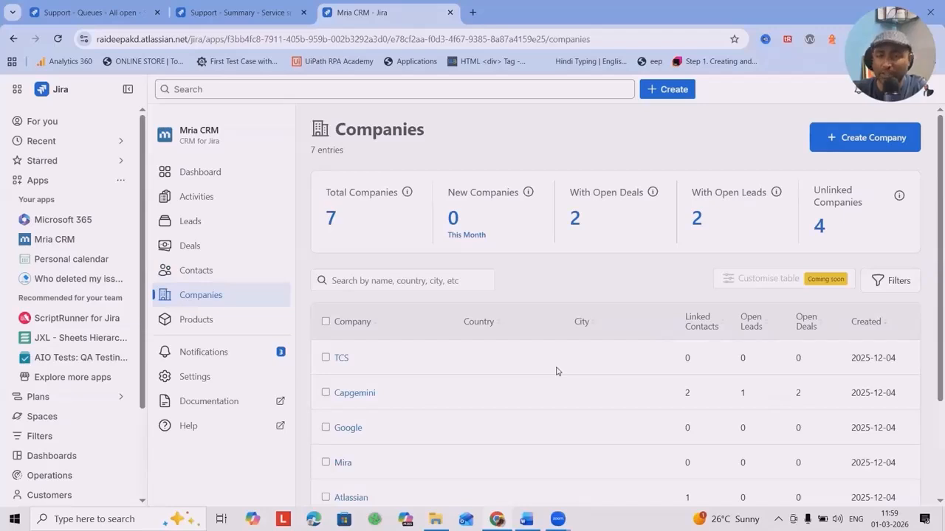
{"action": "scroll", "coordinate": [595, 311], "scroll_direction": "down", "scroll_amount": 3}
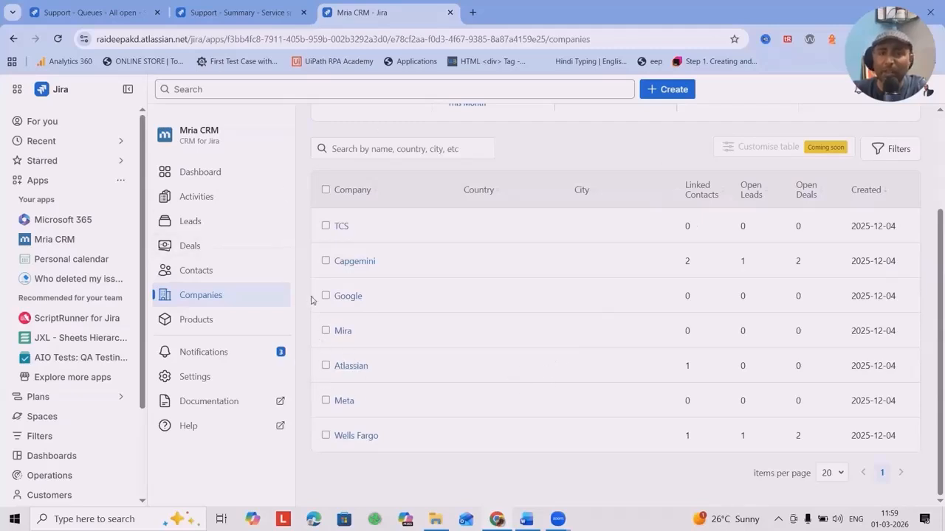
{"action": "left_click", "coordinate": [355, 269]}
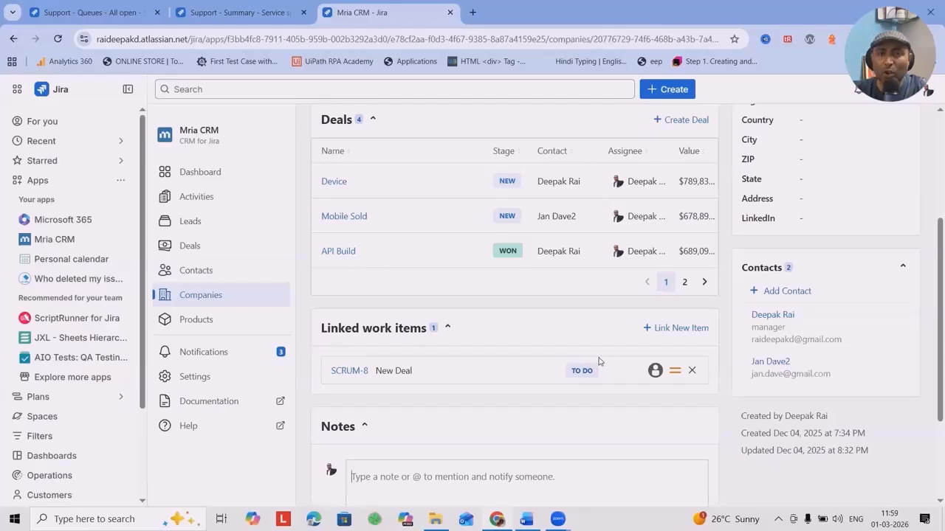
{"action": "scroll", "coordinate": [677, 360], "scroll_direction": "down", "scroll_amount": 1}
{"action": "scroll", "coordinate": [672, 363], "scroll_direction": "up", "scroll_amount": 2}
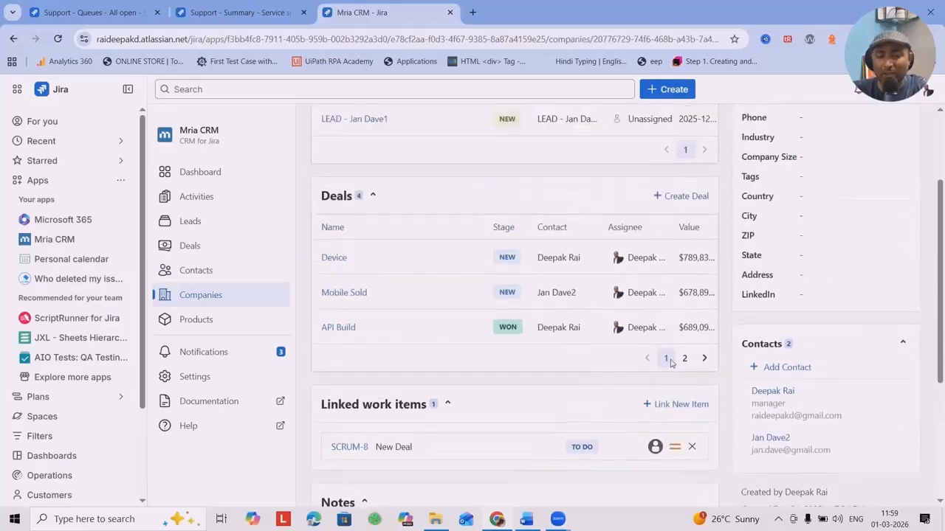
{"action": "scroll", "coordinate": [673, 365], "scroll_direction": "up", "scroll_amount": 2}
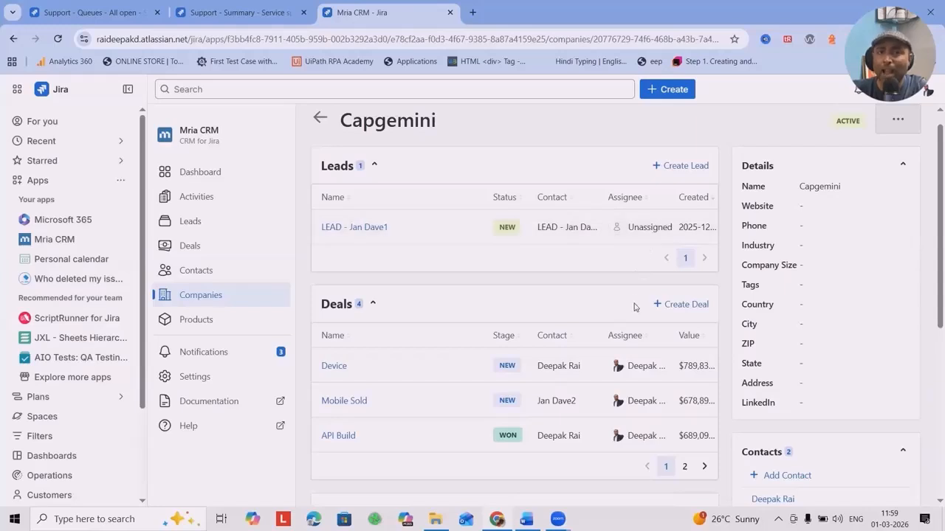
Step: Open the first lead in the Leads list, for company Meta, and review its details, linked work items and timeline
{"action": "left_click", "coordinate": [213, 224]}
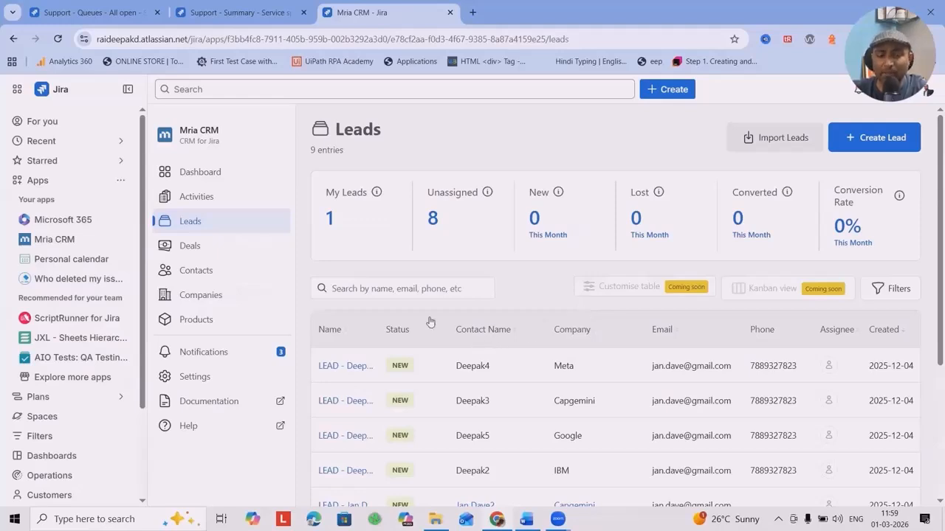
{"action": "left_click", "coordinate": [330, 367]}
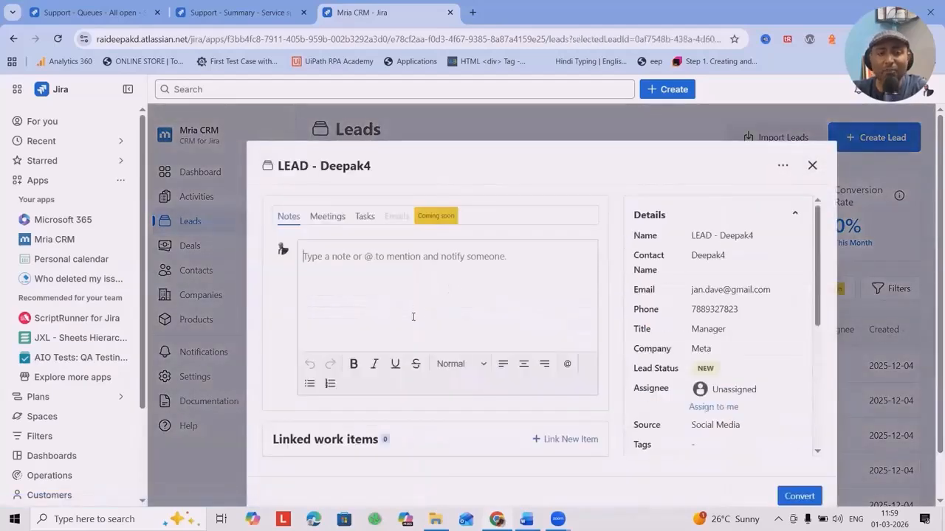
{"action": "scroll", "coordinate": [464, 345], "scroll_direction": "down", "scroll_amount": 1}
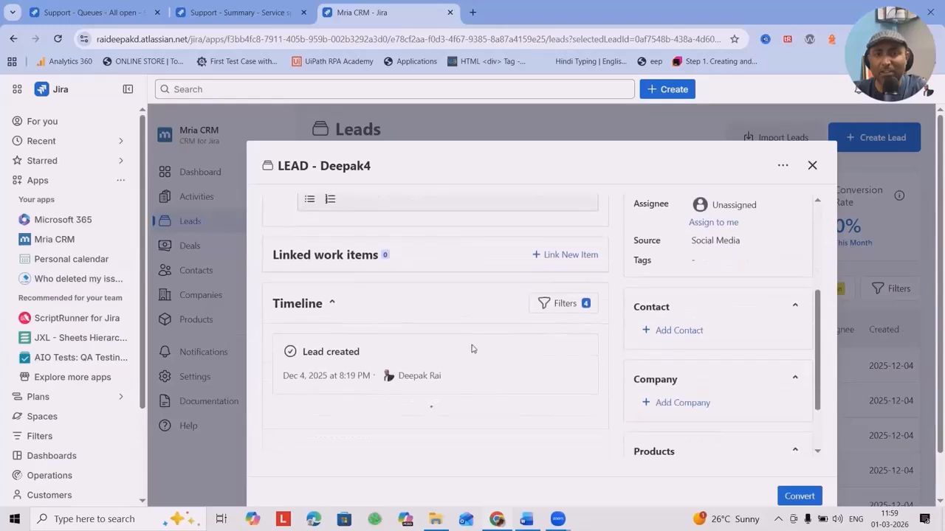
{"action": "scroll", "coordinate": [504, 349], "scroll_direction": "down", "scroll_amount": 1}
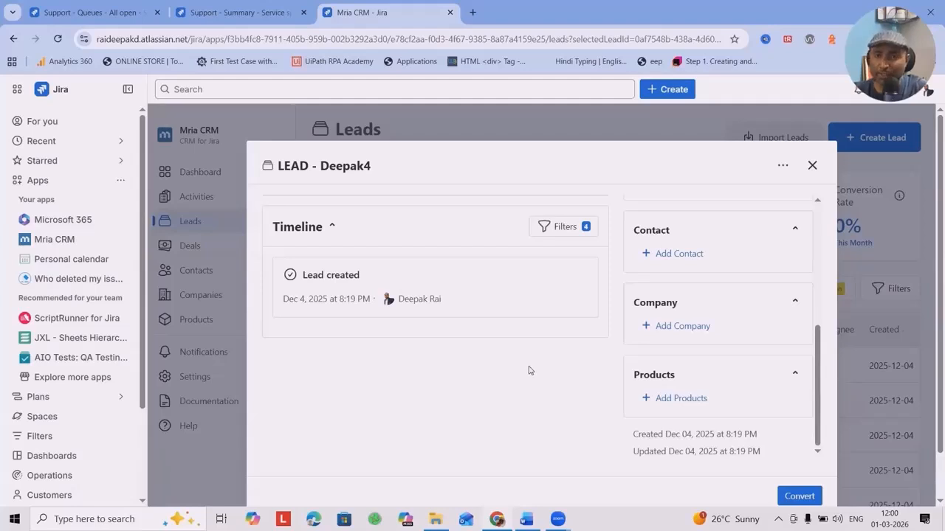
{"action": "scroll", "coordinate": [580, 338], "scroll_direction": "up", "scroll_amount": 5}
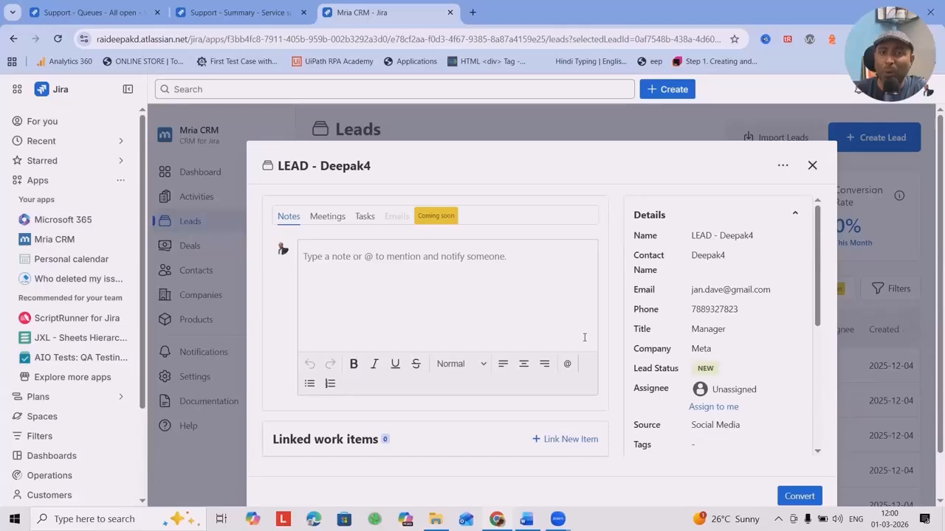
Step: Open the Social Media Work item SCRUM-15 and link a Capgemini contact to it through Mria CRM
{"action": "left_click", "coordinate": [480, 241]}
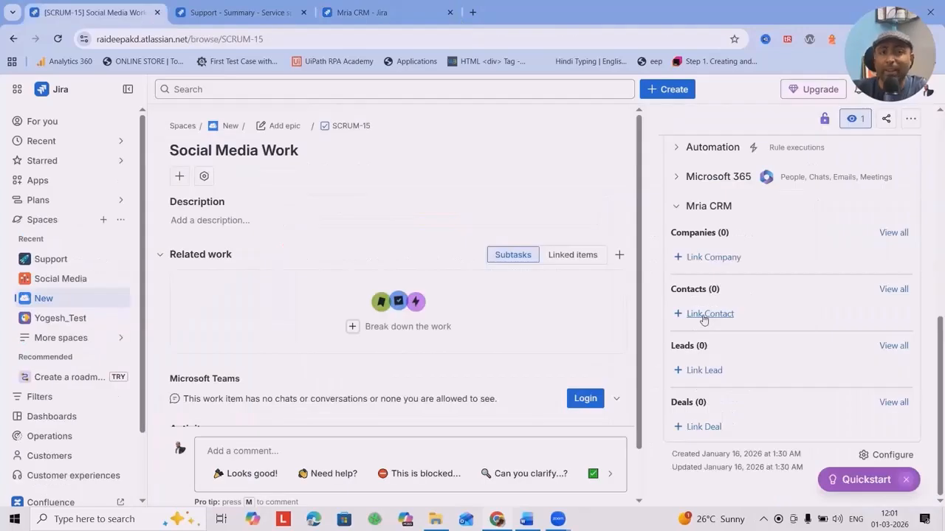
{"action": "left_click", "coordinate": [702, 314]}
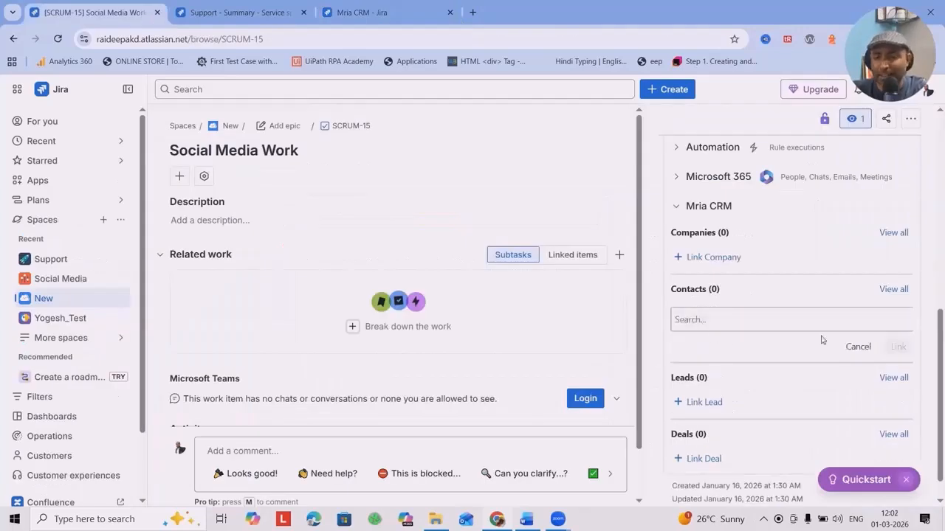
{"action": "left_click", "coordinate": [749, 319]}
{"action": "left_click", "coordinate": [717, 371]}
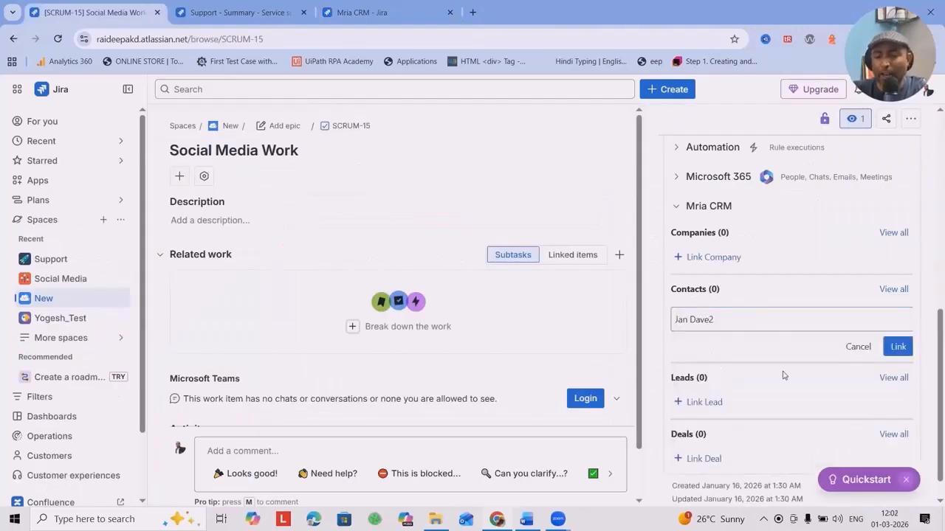
{"action": "left_click", "coordinate": [897, 345]}
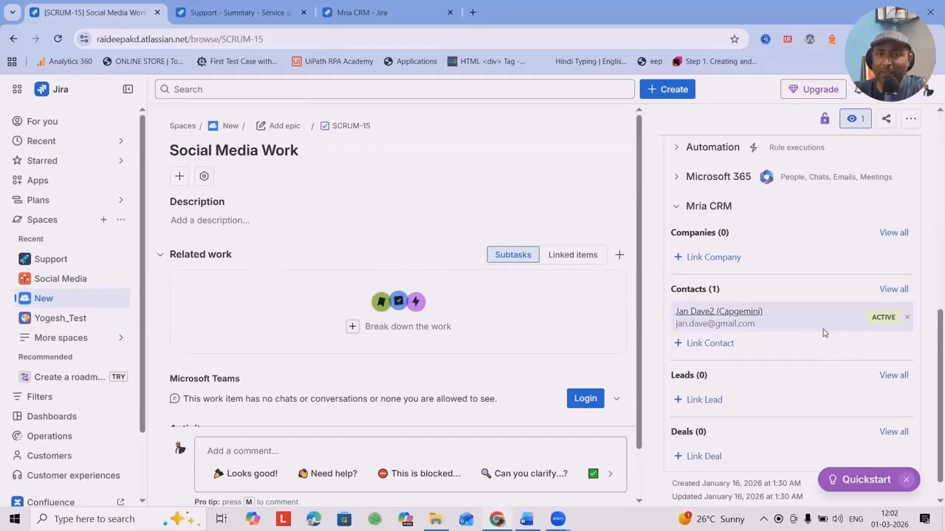
Step: Link the Meta lead from Mria CRM to the Social Media Work item
{"action": "left_click", "coordinate": [705, 400]}
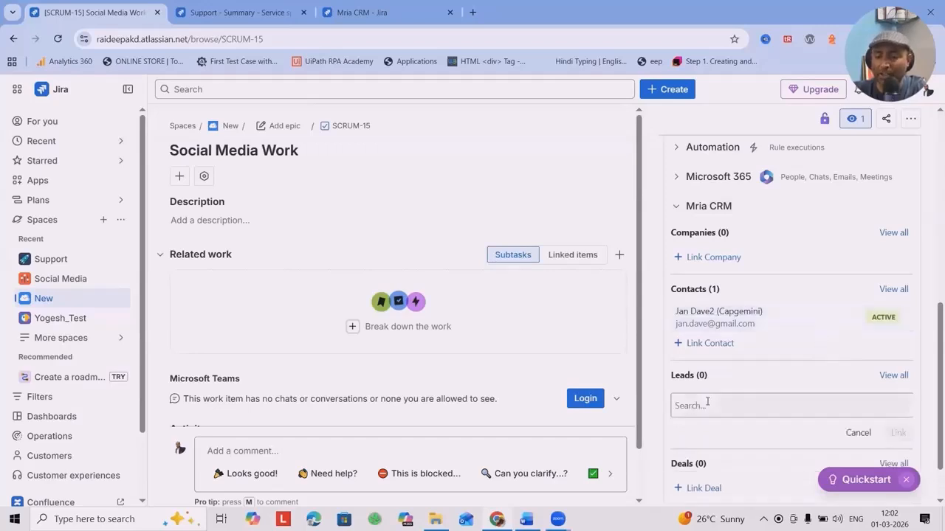
{"action": "left_click", "coordinate": [750, 405]}
{"action": "left_click", "coordinate": [729, 297]}
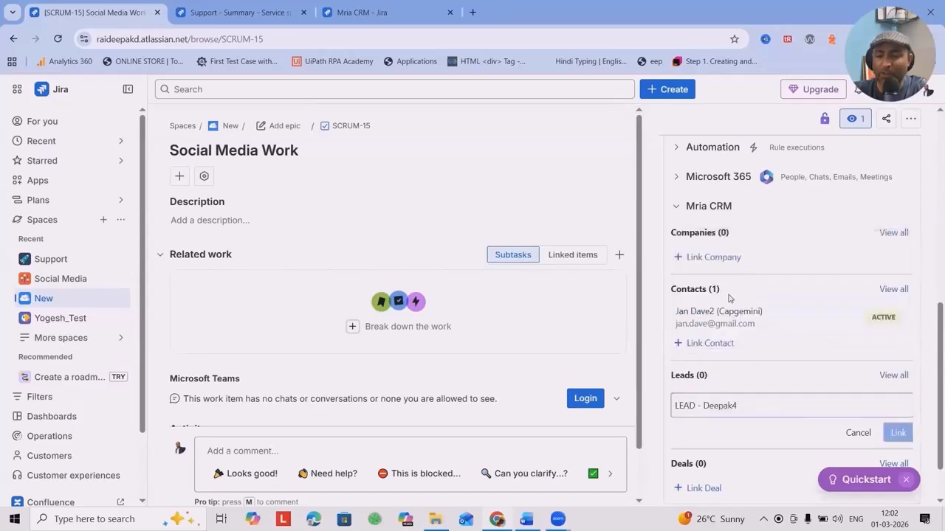
{"action": "left_click", "coordinate": [897, 432]}
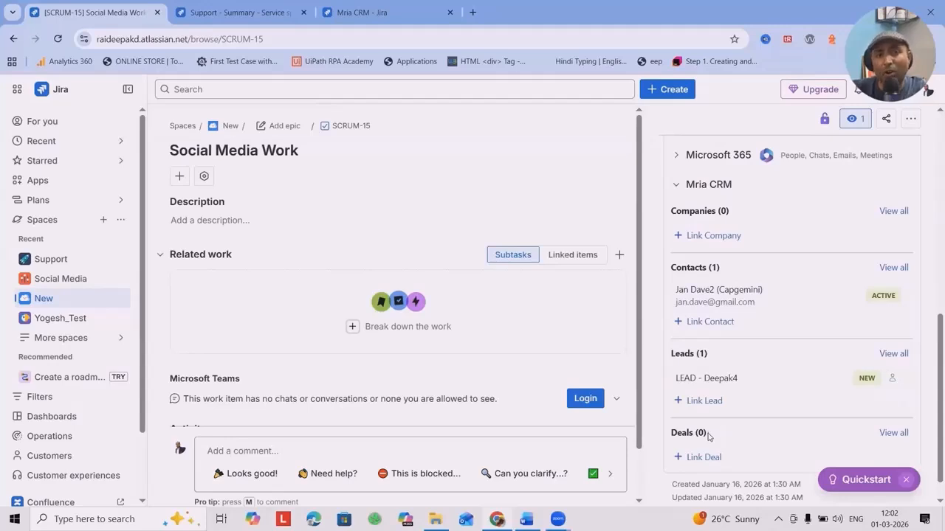
Step: Link the Development deal to the Social Media Work item
{"action": "scroll", "coordinate": [718, 440], "scroll_direction": "down", "scroll_amount": 1}
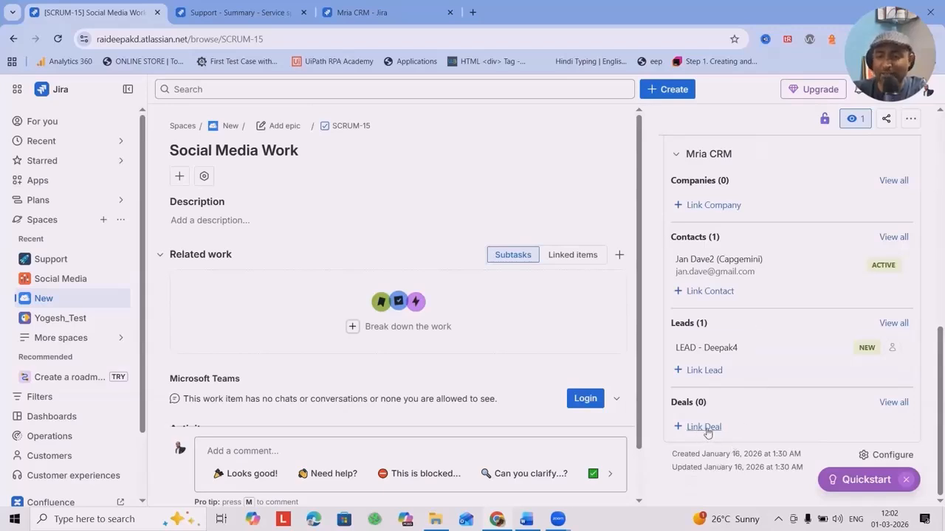
{"action": "left_click", "coordinate": [707, 430]}
{"action": "left_click", "coordinate": [745, 429]}
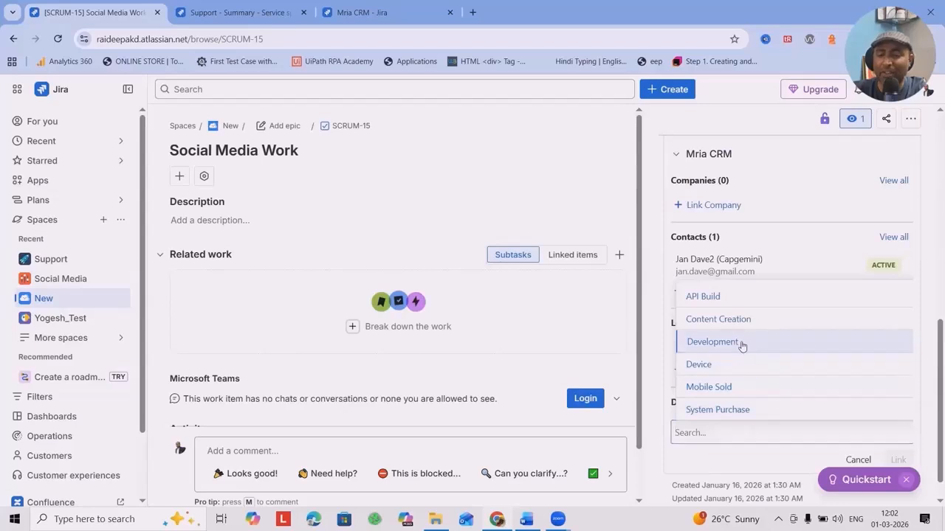
{"action": "left_click", "coordinate": [742, 340]}
{"action": "left_click", "coordinate": [898, 459]}
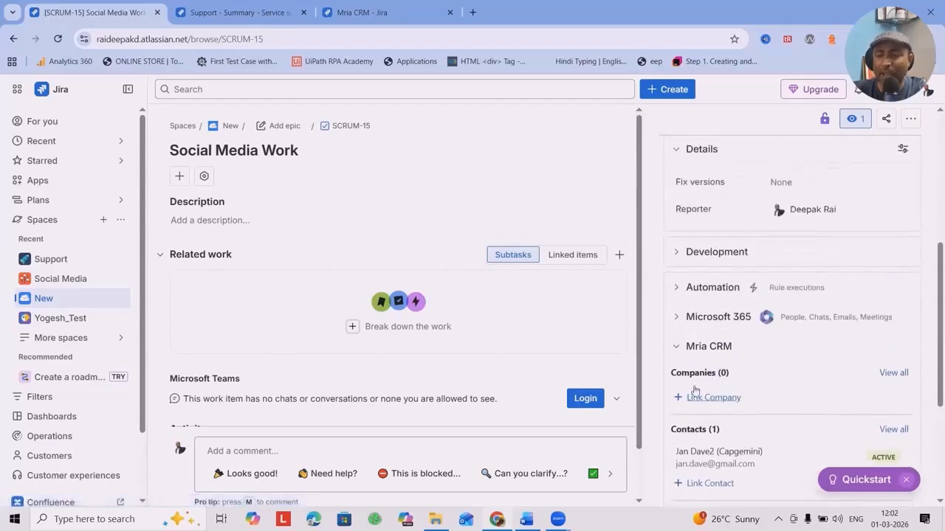
Step: Link the company Google to the Social Media Work item
{"action": "left_click", "coordinate": [721, 278]}
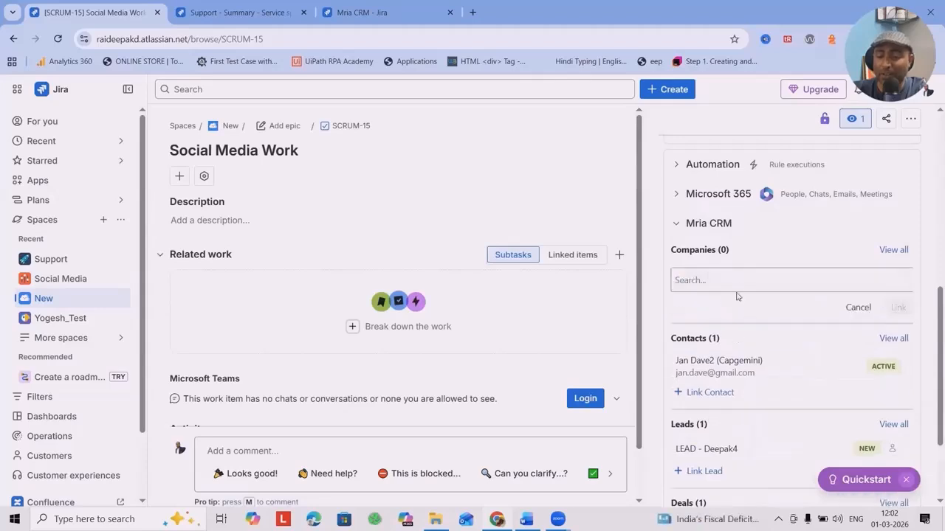
{"action": "left_click", "coordinate": [751, 277]}
{"action": "left_click", "coordinate": [717, 355]}
{"action": "left_click", "coordinate": [897, 306]}
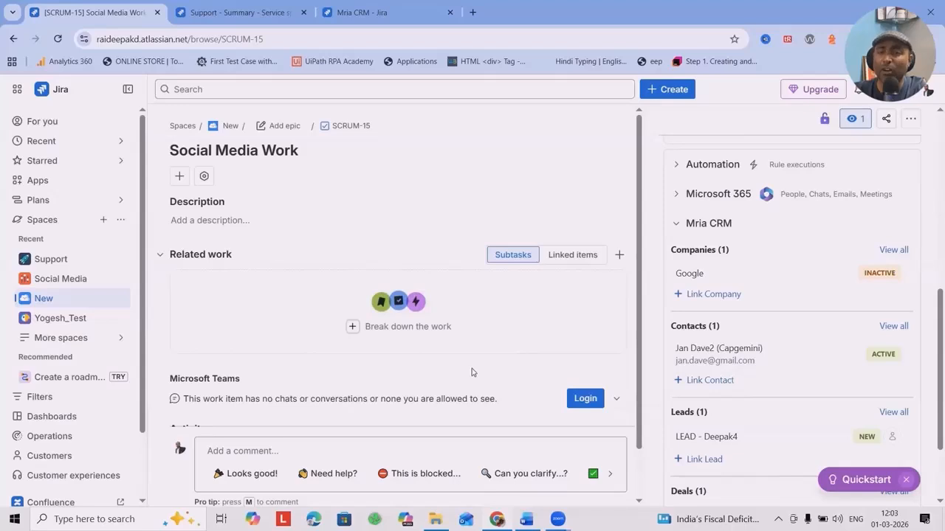
Step: Inspect the Device deal in Mria CRM, close it, and show the deals in Kanban view
{"action": "key", "text": "ctrl+3"}
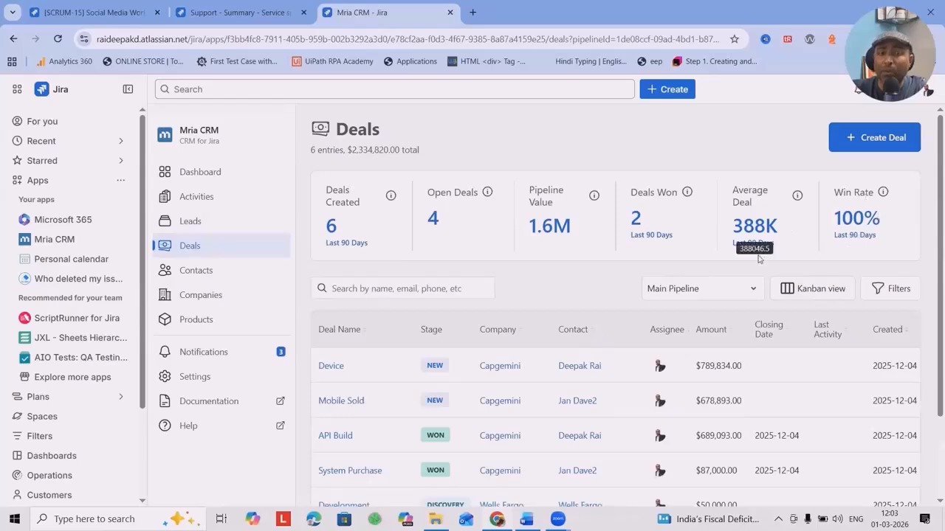
{"action": "left_click", "coordinate": [329, 366]}
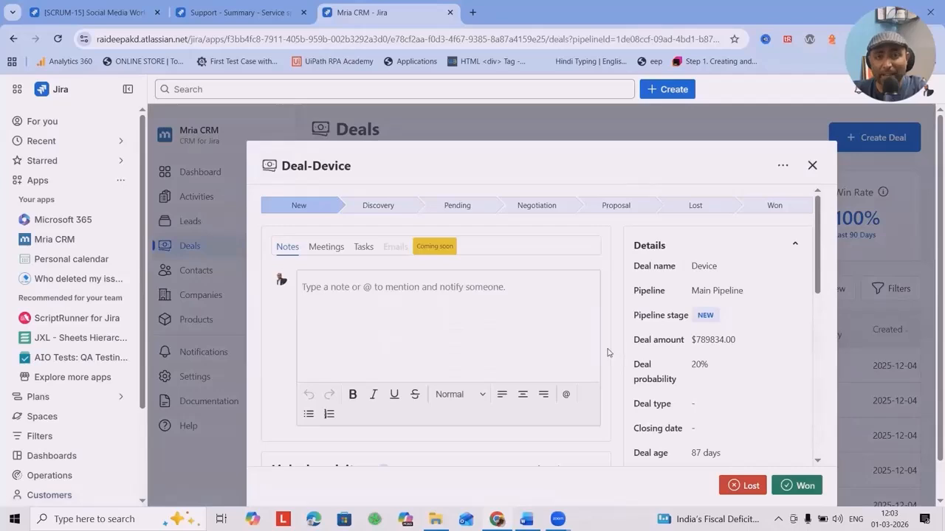
{"action": "left_click", "coordinate": [812, 163]}
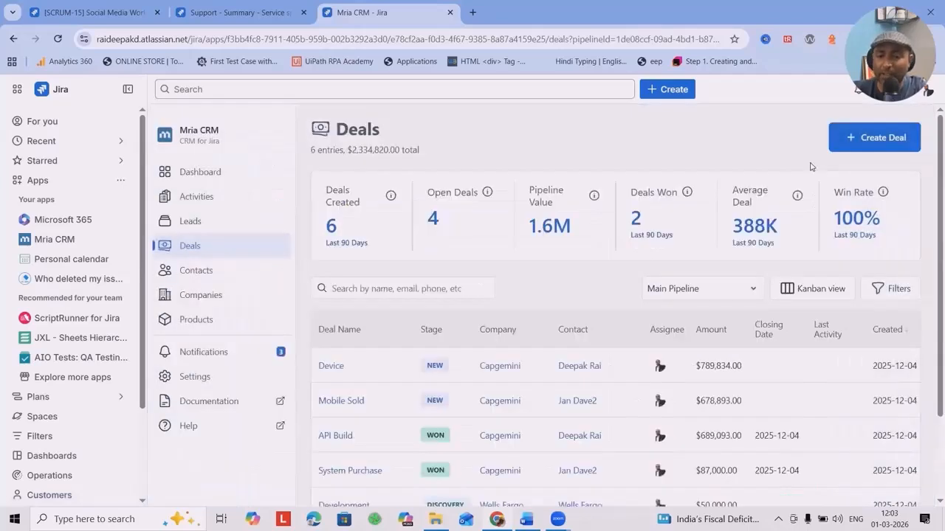
{"action": "left_click", "coordinate": [809, 288]}
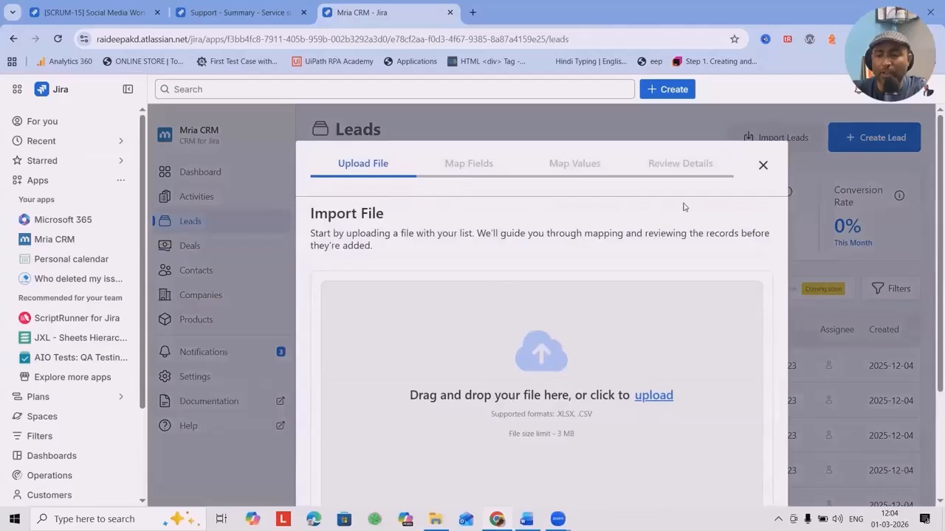
Step: View the deals board, return to Leads, and examine the lead import's upload and sample file options before closing it
{"action": "left_click", "coordinate": [764, 165]}
{"action": "left_click", "coordinate": [207, 250]}
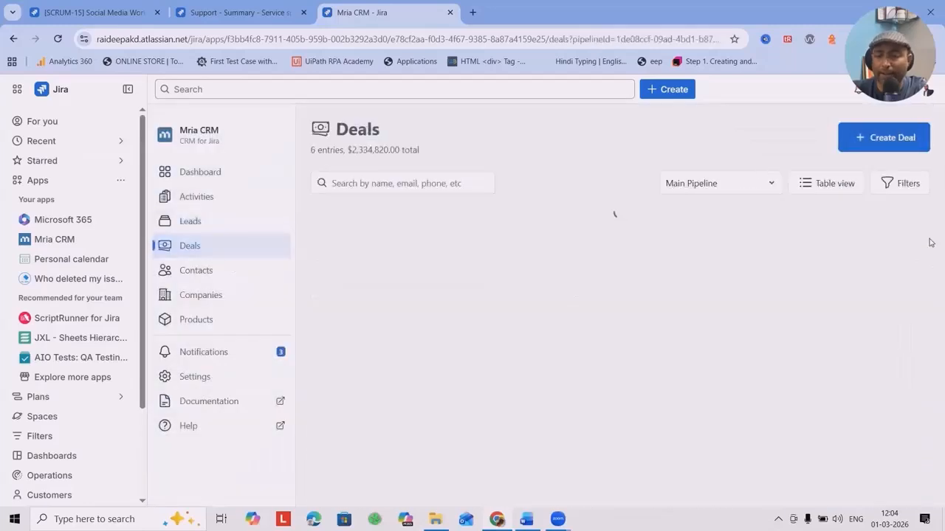
{"action": "left_click", "coordinate": [207, 221]}
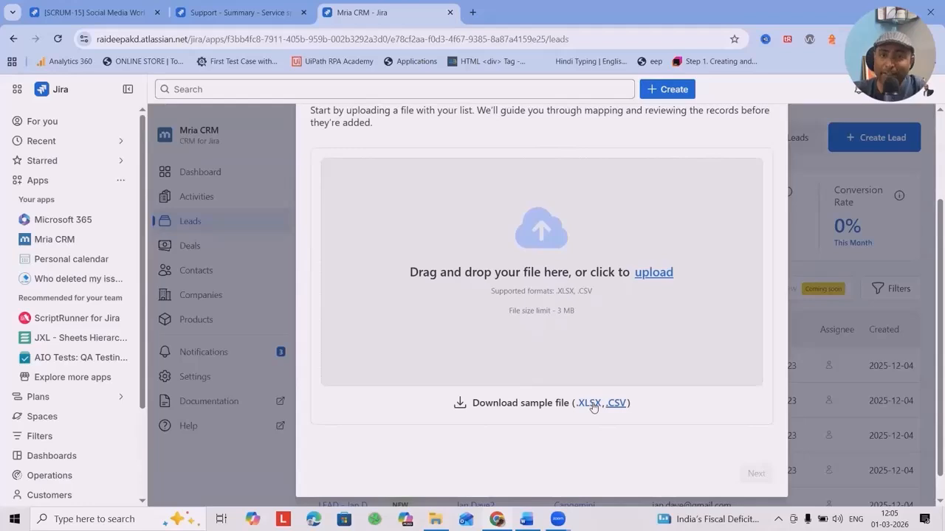
{"action": "scroll", "coordinate": [601, 232], "scroll_direction": "up", "scroll_amount": 3}
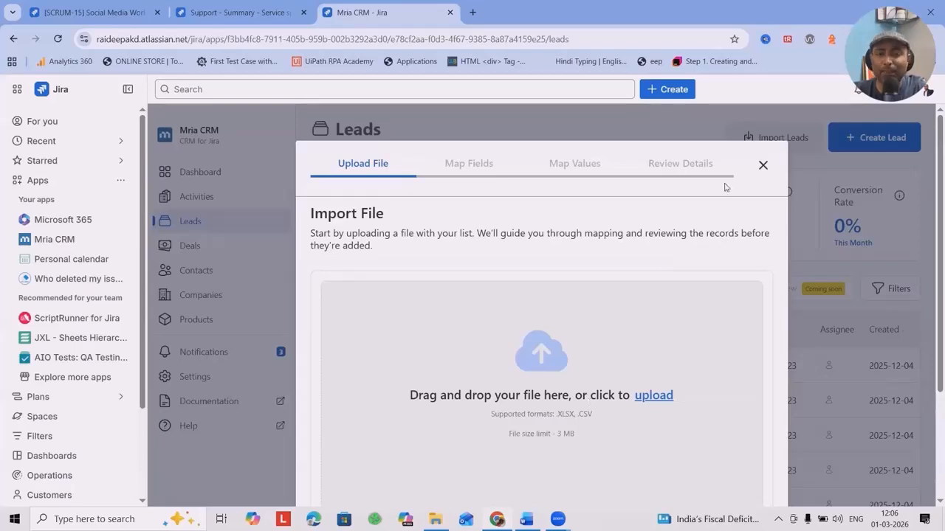
{"action": "left_click", "coordinate": [764, 165]}
Step: Go to Contacts and examine the contact import's file upload requirements and sample file downloads
{"action": "left_click", "coordinate": [186, 271]}
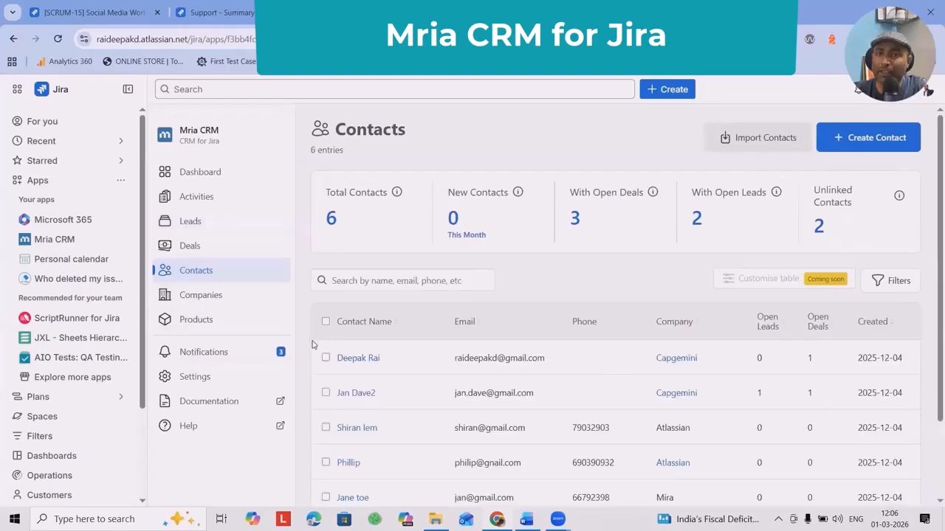
{"action": "left_click", "coordinate": [782, 140]}
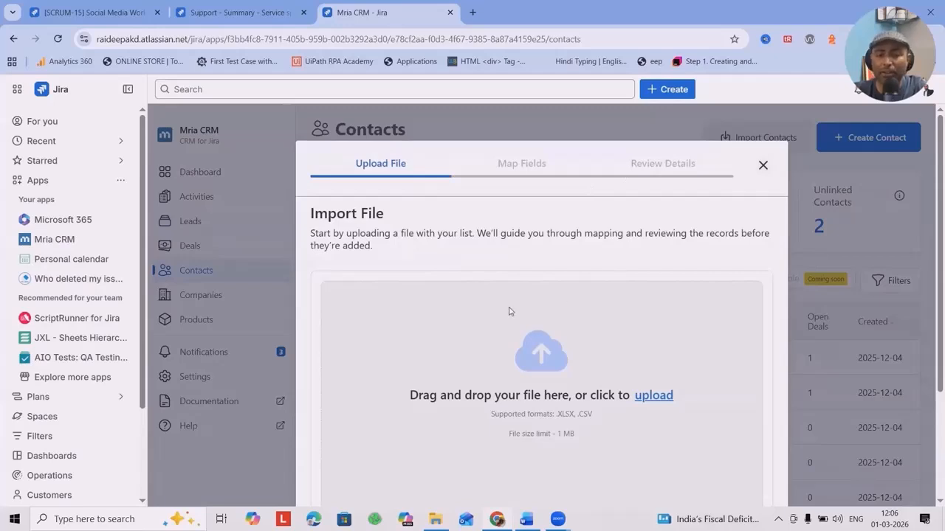
{"action": "scroll", "coordinate": [735, 407], "scroll_direction": "down", "scroll_amount": 1}
{"action": "scroll", "coordinate": [735, 406], "scroll_direction": "down", "scroll_amount": 2}
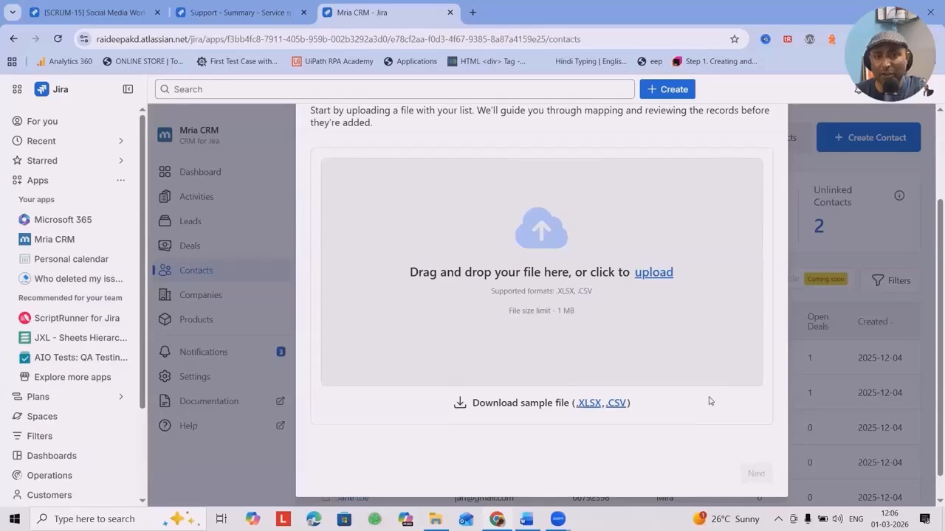
Step: Return to the Social Media Work item, open the linked company Google, and view all its linked companies in Mria CRM
{"action": "key", "text": "ctrl+Tab"}
{"action": "scroll", "coordinate": [785, 363], "scroll_direction": "down", "scroll_amount": 1}
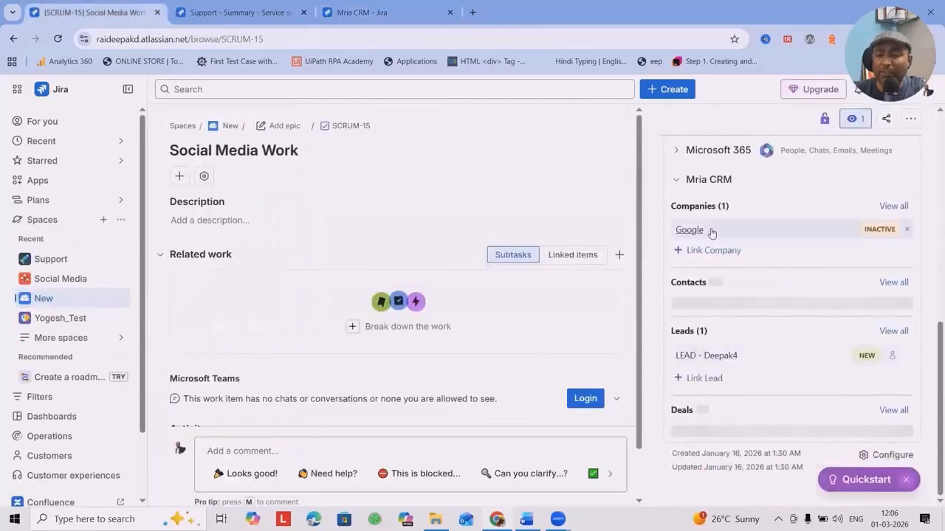
{"action": "left_click", "coordinate": [738, 249]}
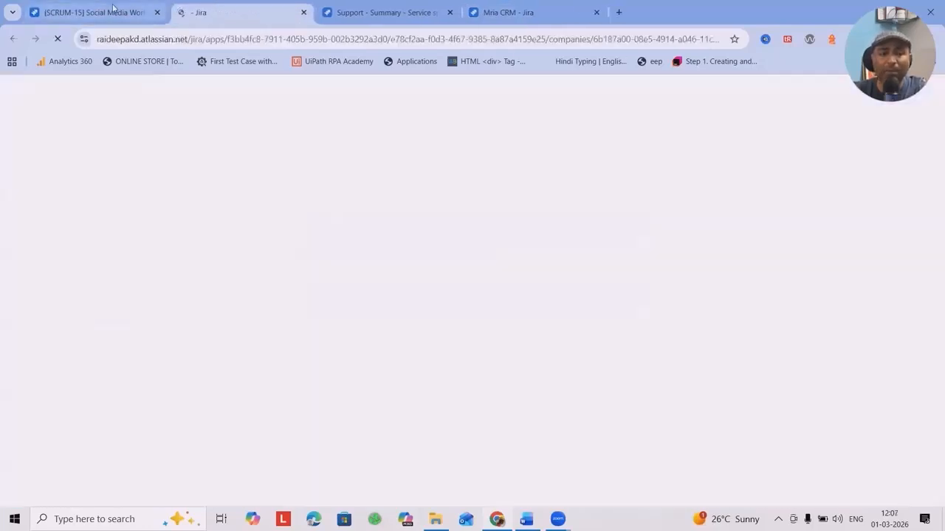
{"action": "key", "text": "ctrl+shift+Tab"}
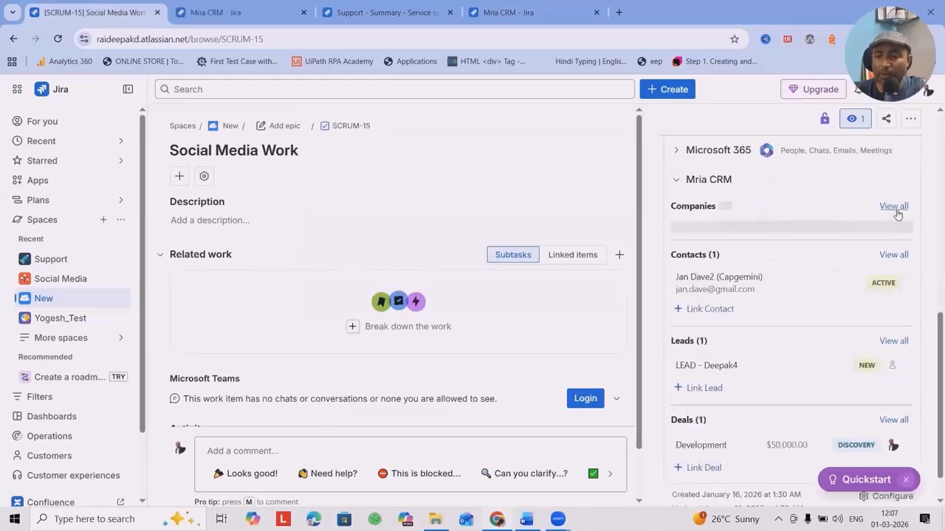
{"action": "left_click", "coordinate": [896, 209]}
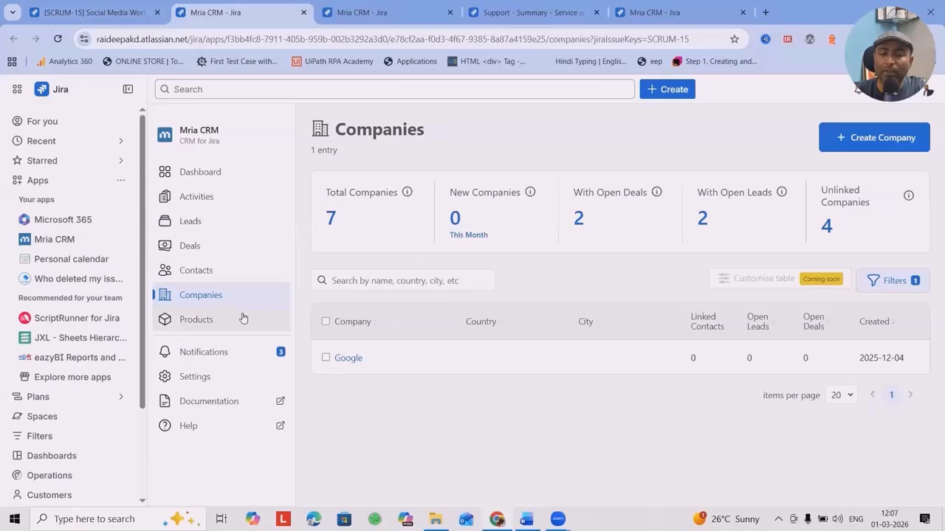
Step: Back in the Social Media Work item, browse the contacts and companies available for linking
{"action": "left_click", "coordinate": [89, 13]}
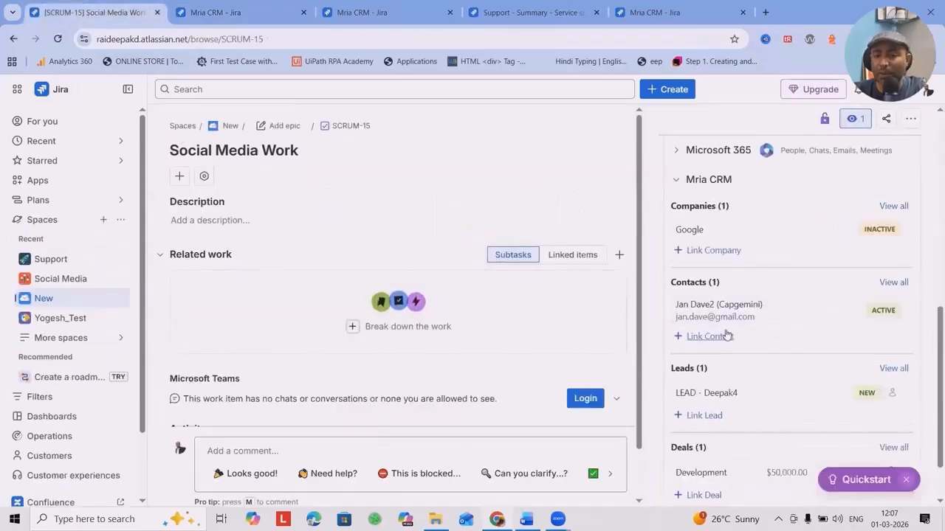
{"action": "scroll", "coordinate": [720, 310], "scroll_direction": "down", "scroll_amount": 2}
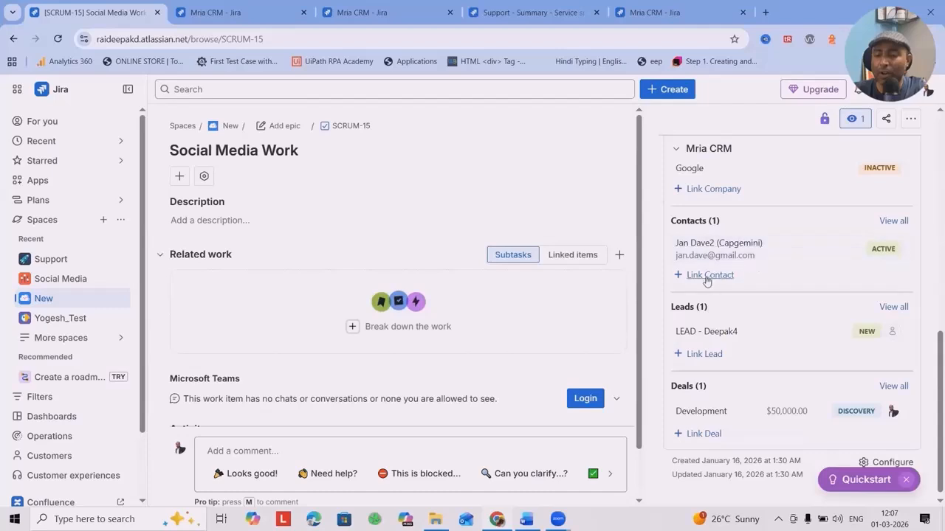
{"action": "left_click", "coordinate": [710, 276]}
{"action": "left_click", "coordinate": [749, 284]}
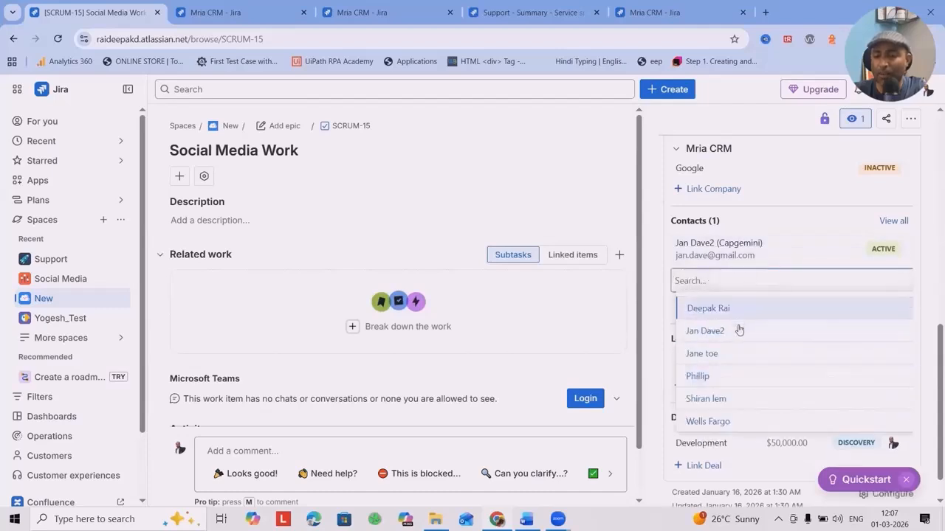
{"action": "left_click", "coordinate": [713, 189]}
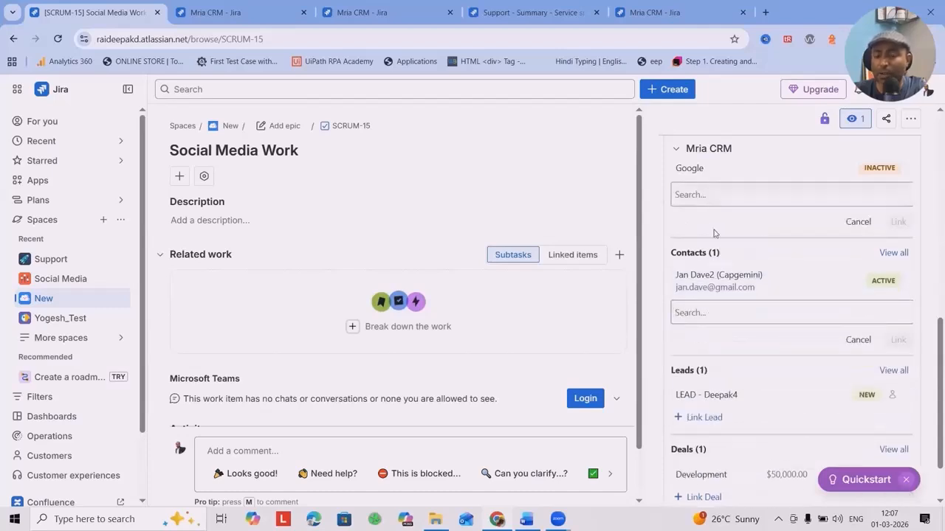
{"action": "left_click", "coordinate": [717, 196]}
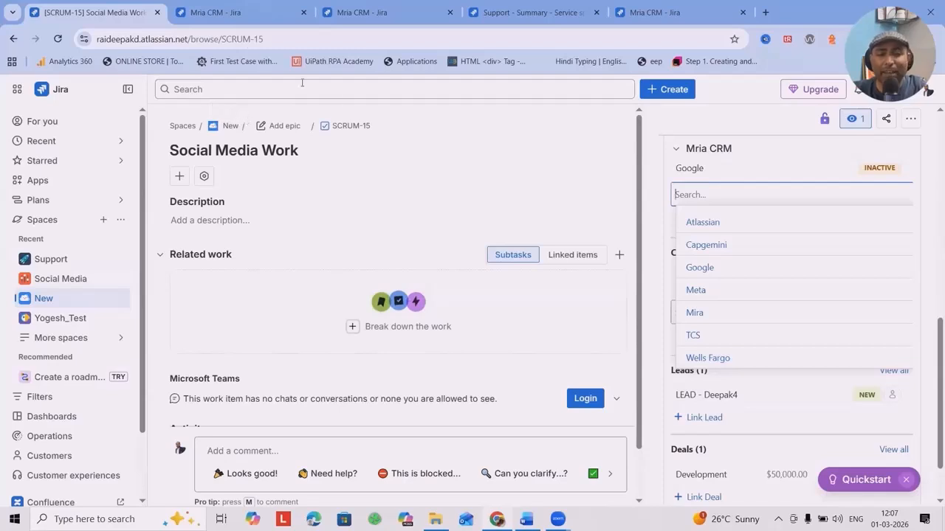
Step: Open the lead for Meta in Mria CRM and start converting it into a deal named "New deals" with an amount of 556,665
{"action": "left_click", "coordinate": [243, 16]}
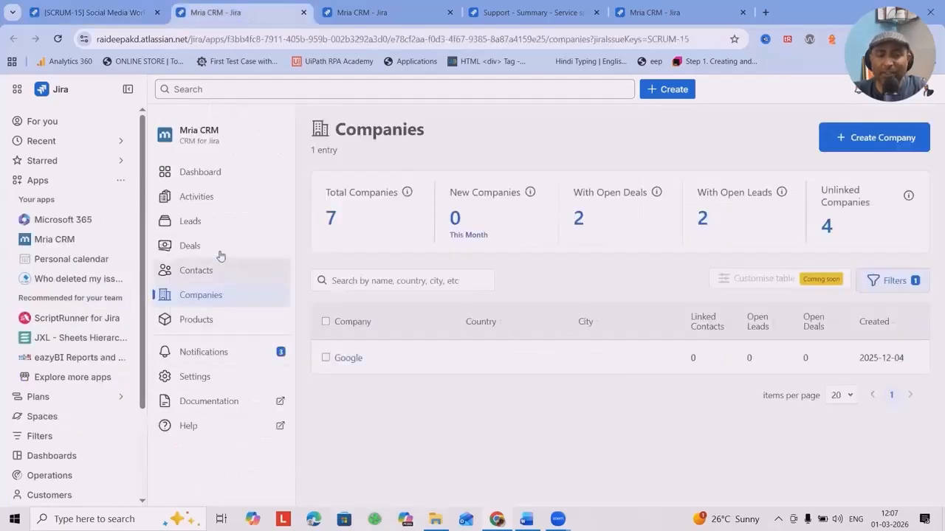
{"action": "left_click", "coordinate": [204, 223]}
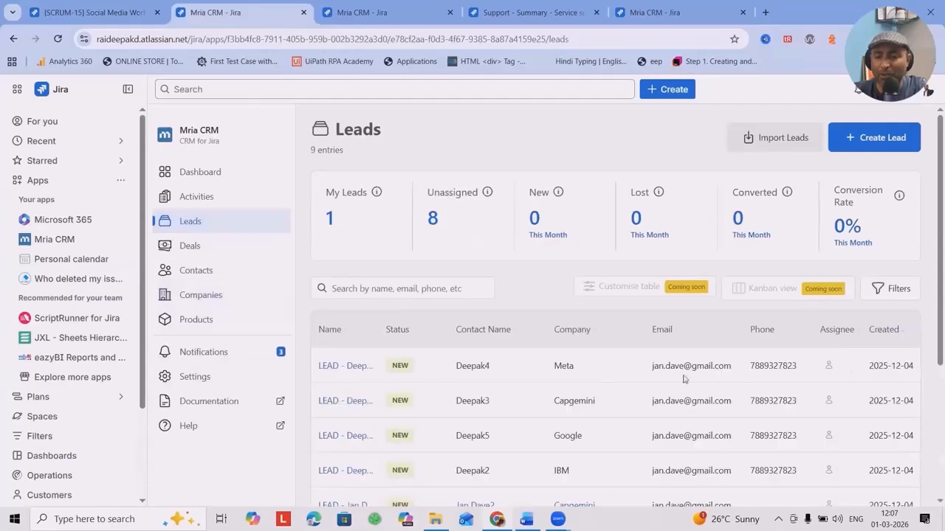
{"action": "left_click", "coordinate": [338, 368]}
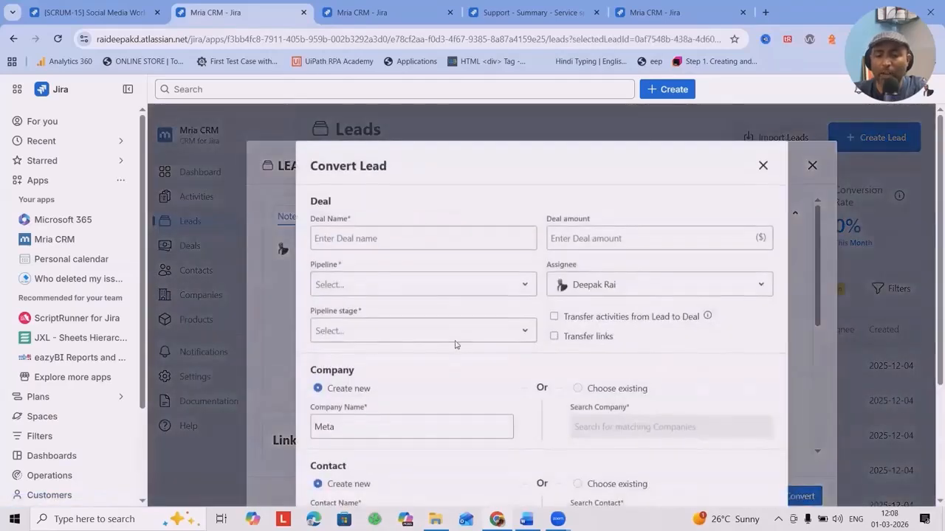
{"action": "left_click", "coordinate": [406, 243]}
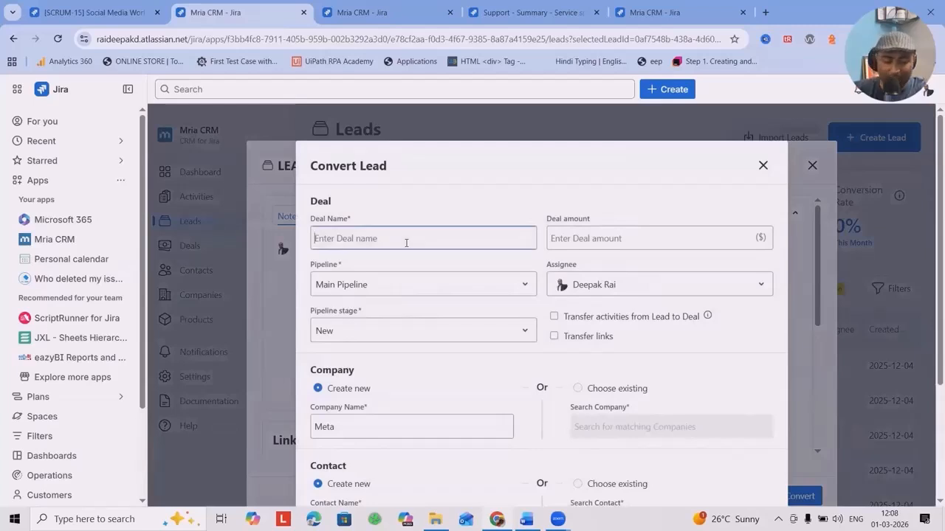
{"action": "type", "text": "New"}
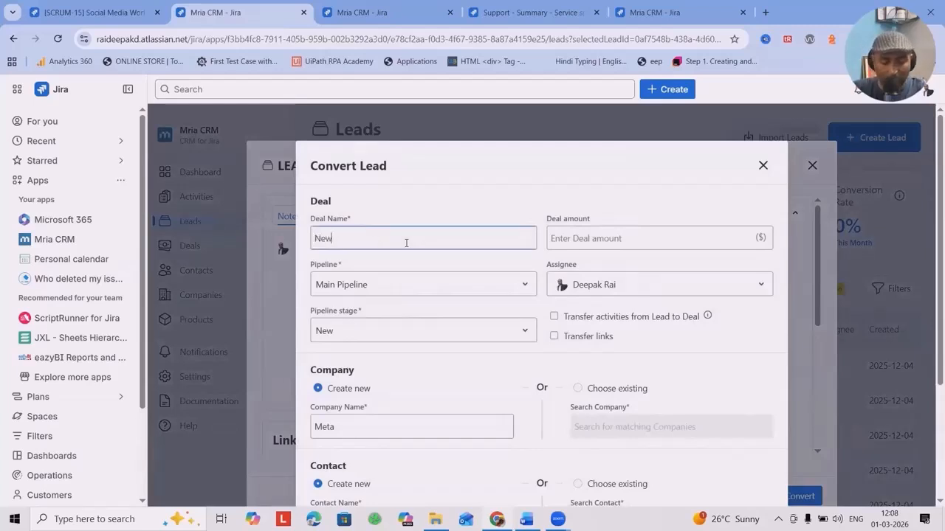
{"action": "type", "text": " deals"}
{"action": "left_click", "coordinate": [616, 238]}
{"action": "type", "text": "556.665"}
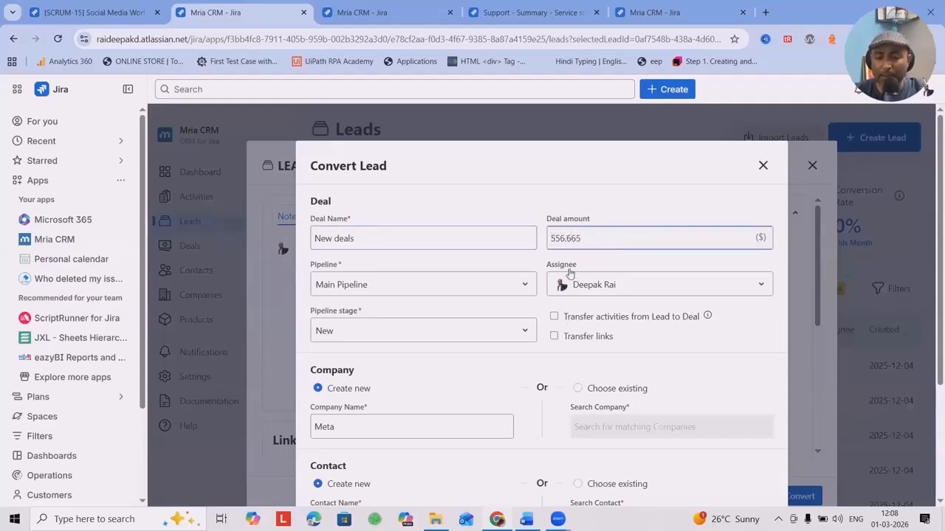
Step: Include the lead's activities and links in the transfer and set the deal's pipeline stage to Discovery
{"action": "scroll", "coordinate": [568, 322], "scroll_direction": "down", "scroll_amount": 1}
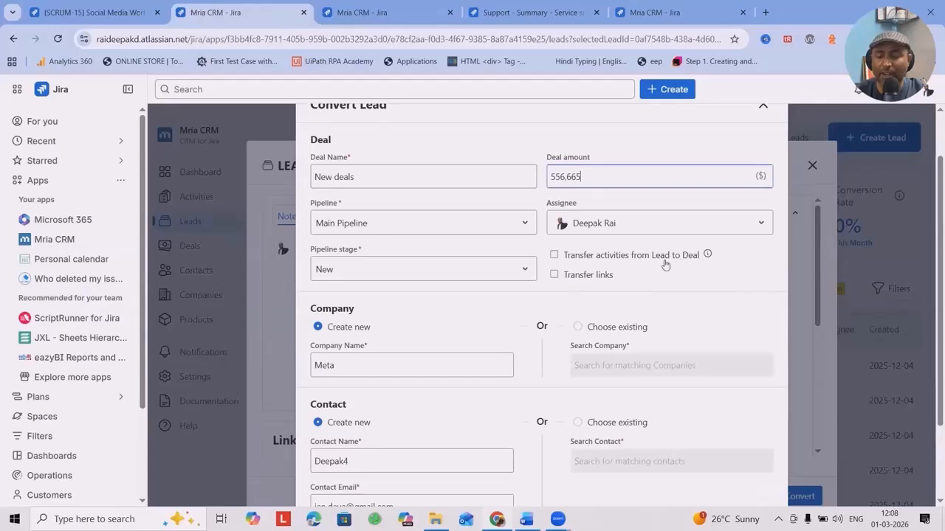
{"action": "left_click", "coordinate": [599, 256]}
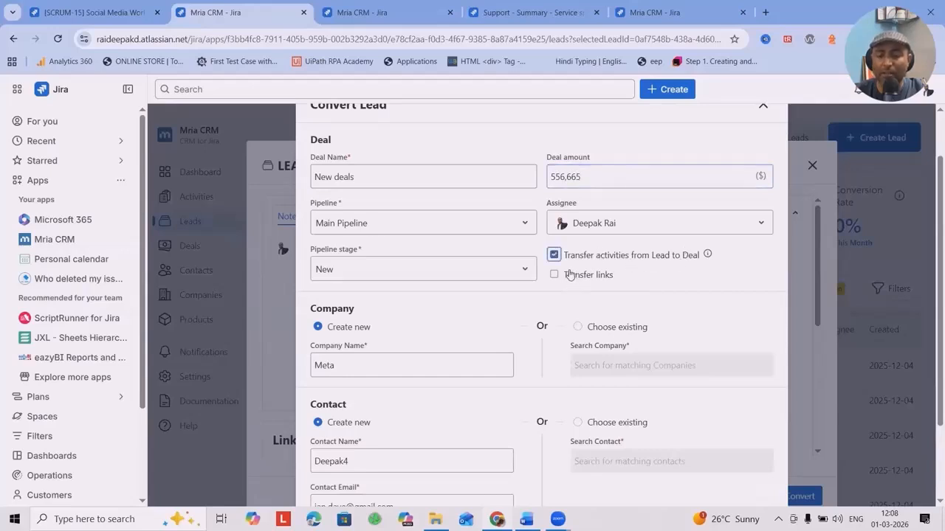
{"action": "left_click", "coordinate": [557, 280]}
{"action": "left_click", "coordinate": [420, 266]}
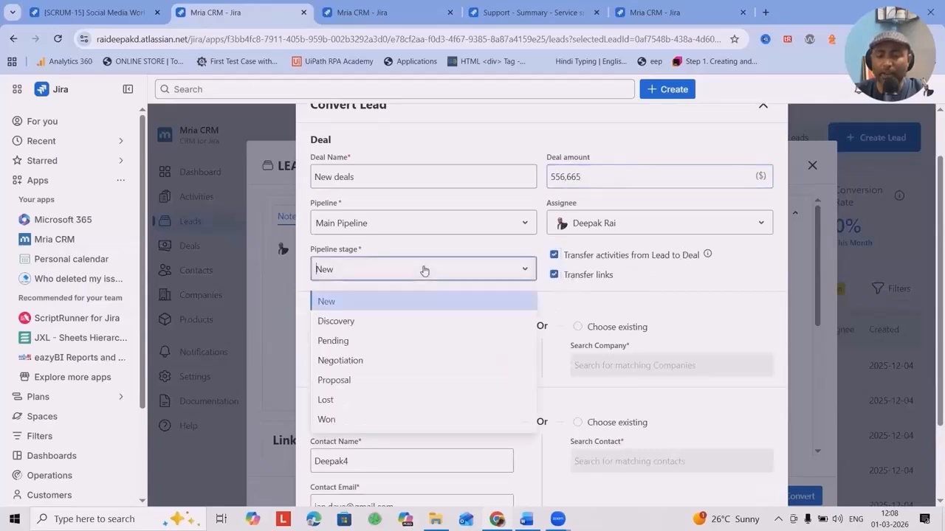
{"action": "left_click", "coordinate": [385, 323]}
Step: Complete the lead conversion with the existing company Meta and a contact for the deal
{"action": "scroll", "coordinate": [477, 455], "scroll_direction": "down", "scroll_amount": 2}
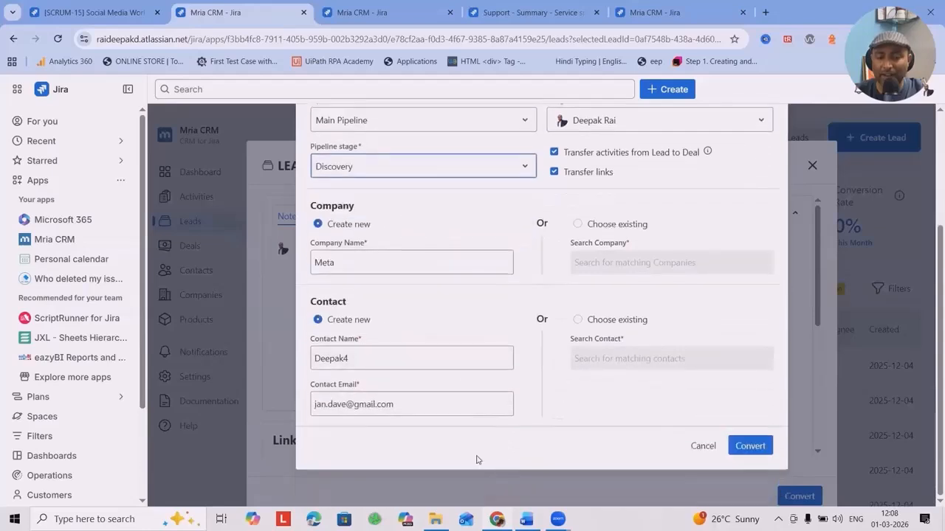
{"action": "left_click", "coordinate": [758, 446]}
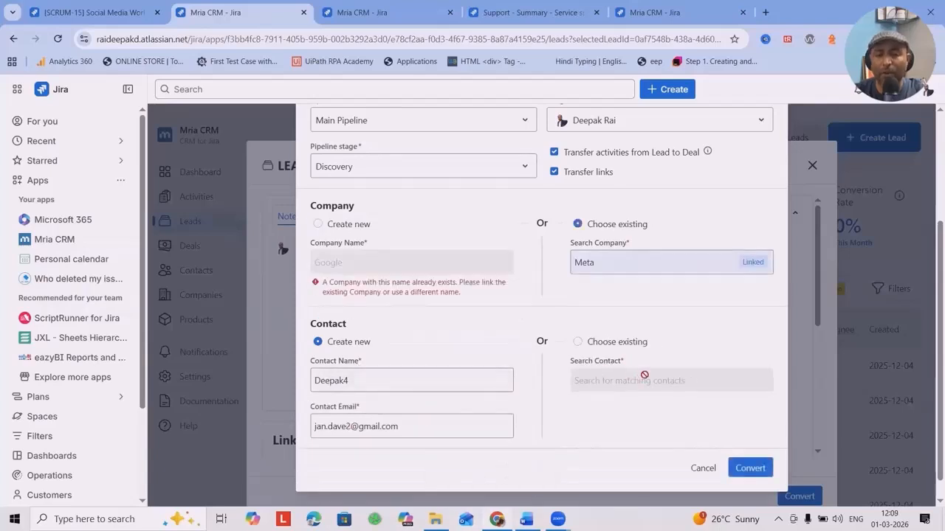
{"action": "left_click", "coordinate": [579, 342]}
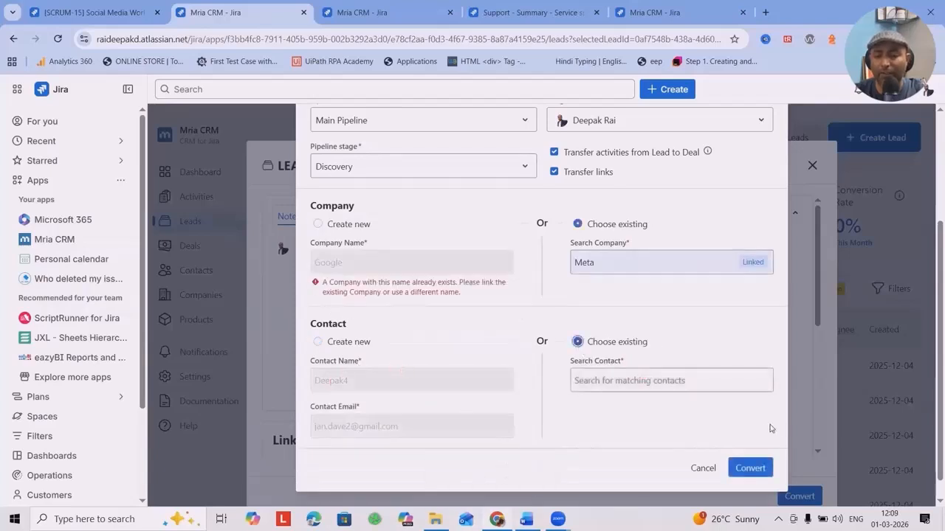
{"action": "left_click", "coordinate": [609, 382]}
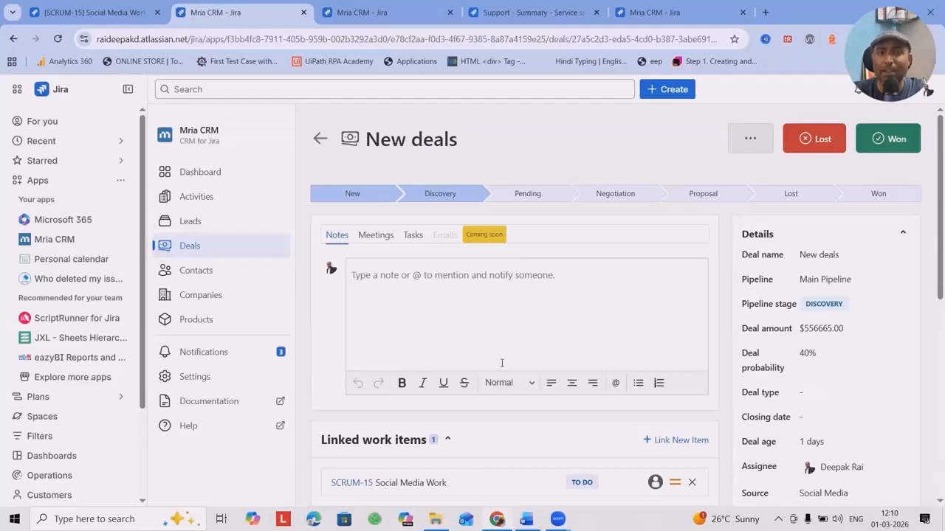
Step: Go to Deals and start a new deal named "Website developemnt" in Main Pipeline at the Discovery stage
{"action": "left_click", "coordinate": [163, 246]}
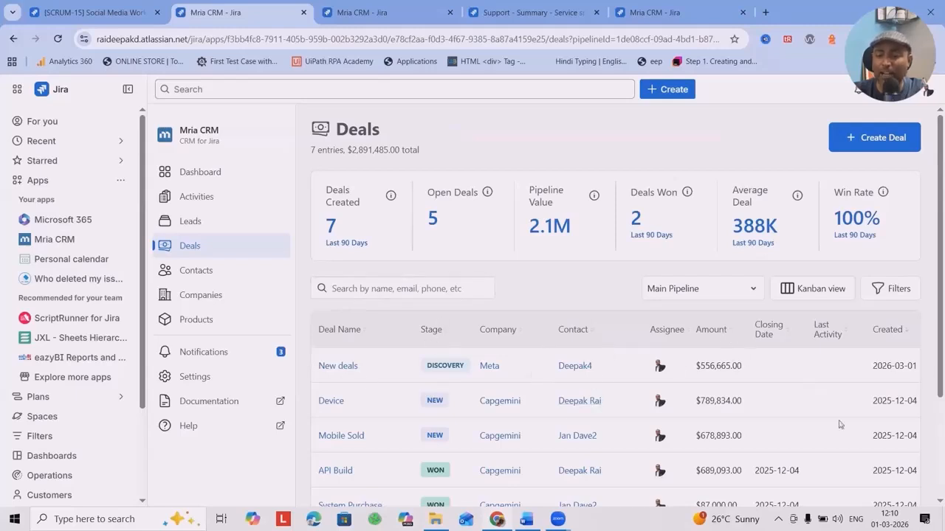
{"action": "scroll", "coordinate": [933, 342], "scroll_direction": "down", "scroll_amount": 1}
{"action": "scroll", "coordinate": [897, 392], "scroll_direction": "up", "scroll_amount": 1}
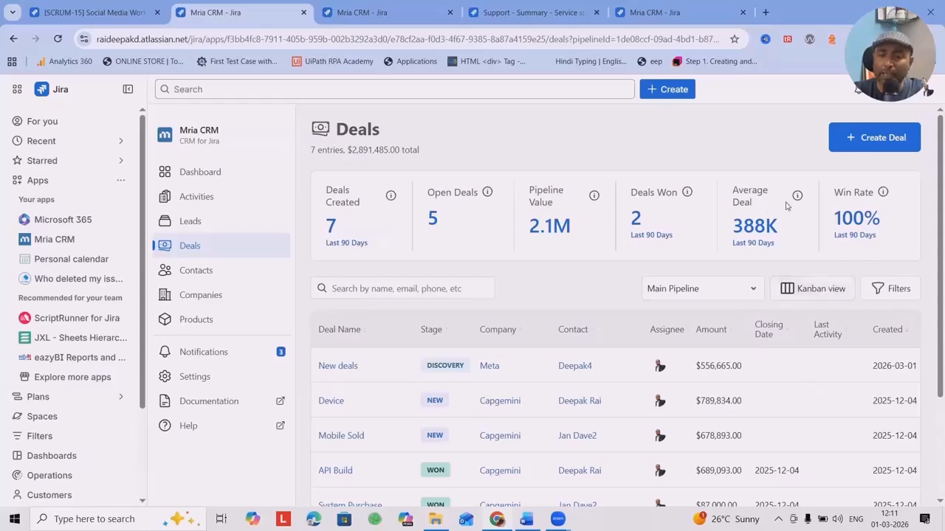
{"action": "left_click", "coordinate": [884, 139]}
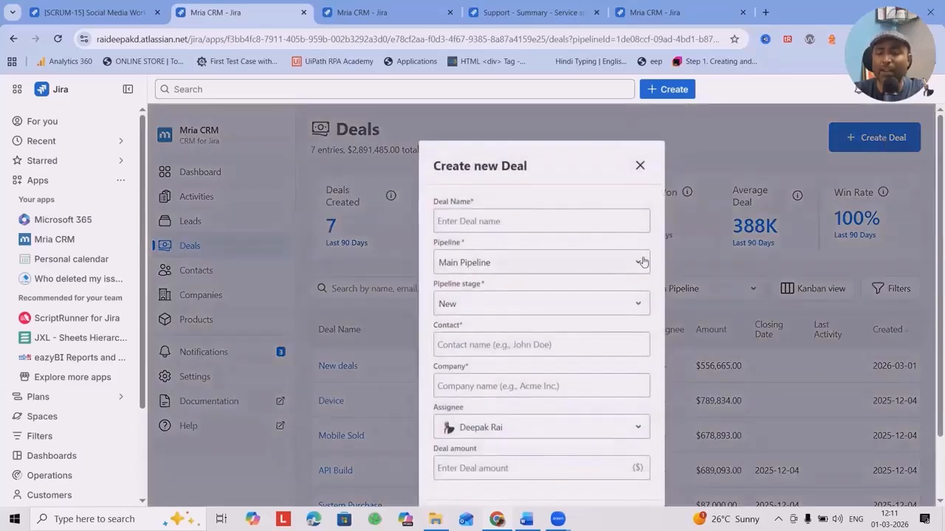
{"action": "left_click", "coordinate": [544, 220]}
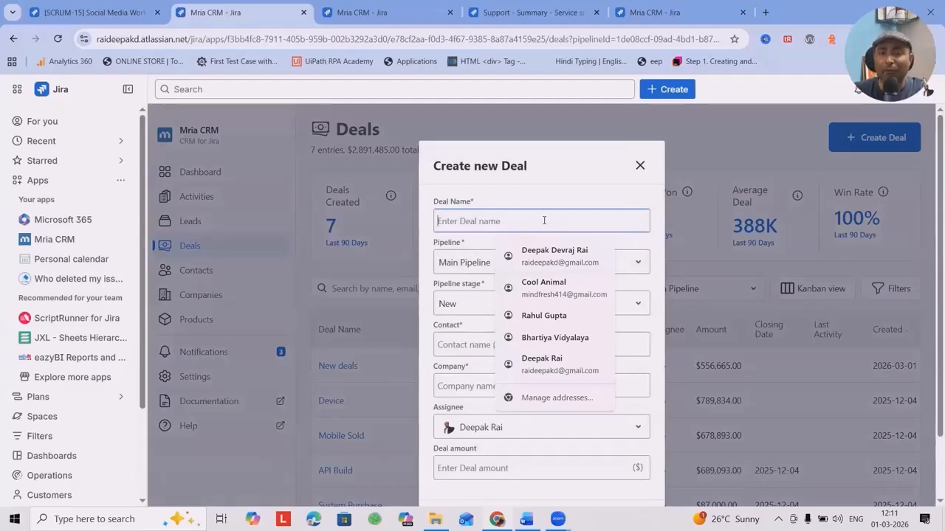
{"action": "type", "text": "Website development deal"}
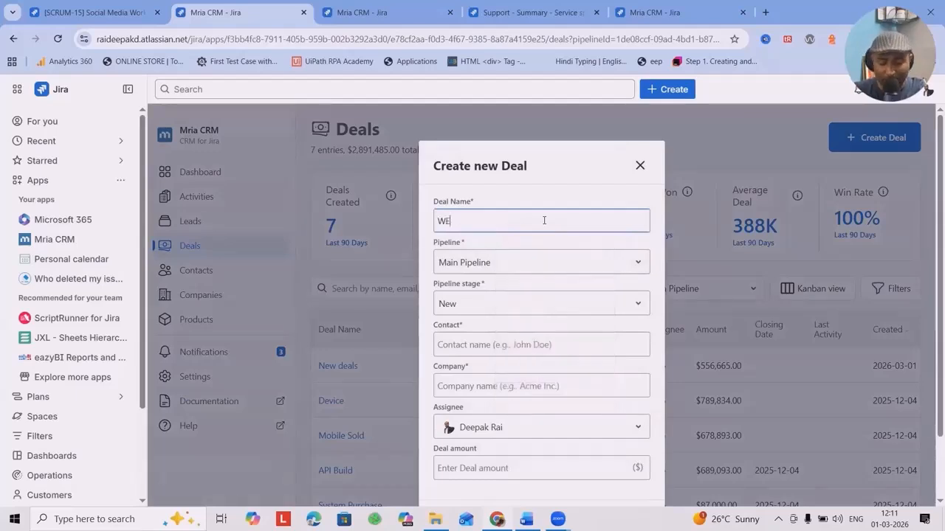
{"action": "left_click", "coordinate": [544, 262]}
{"action": "left_click", "coordinate": [487, 295]}
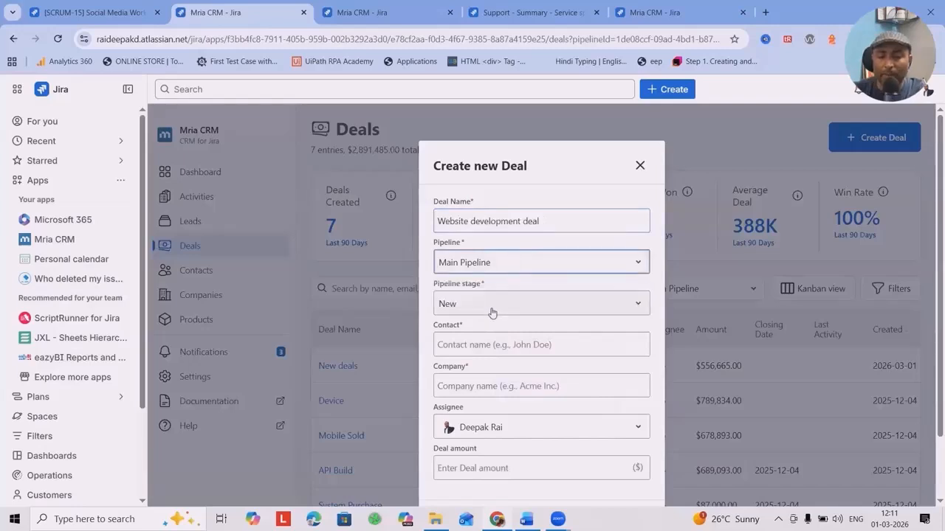
{"action": "left_click", "coordinate": [500, 307]}
{"action": "left_click", "coordinate": [492, 355]}
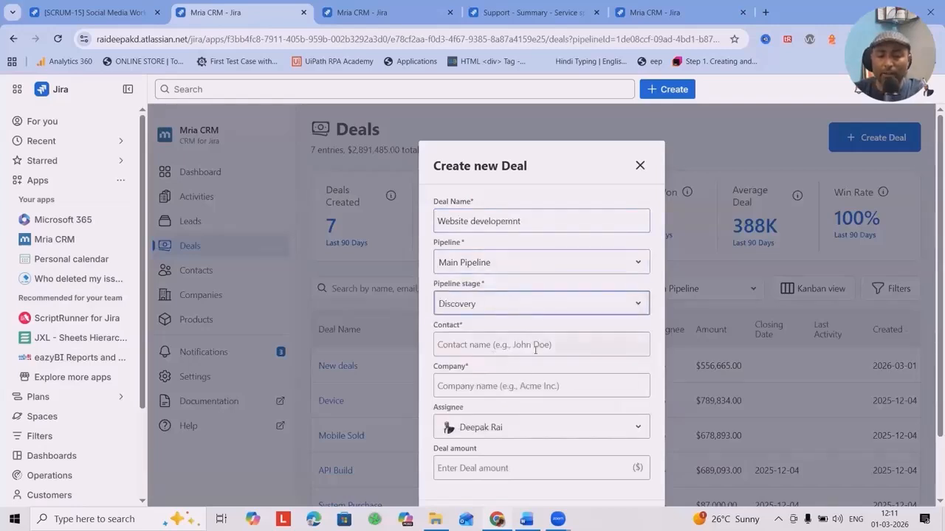
{"action": "left_click", "coordinate": [481, 345]}
{"action": "left_click", "coordinate": [476, 237]}
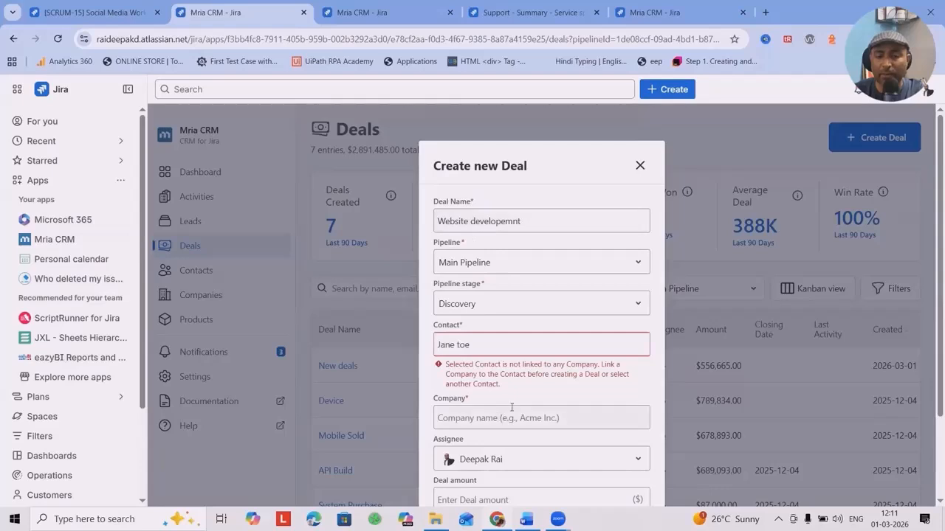
{"action": "left_click", "coordinate": [535, 346]}
{"action": "left_click", "coordinate": [483, 316]}
{"action": "left_click", "coordinate": [539, 348]}
{"action": "key", "text": "ctrl+a"}
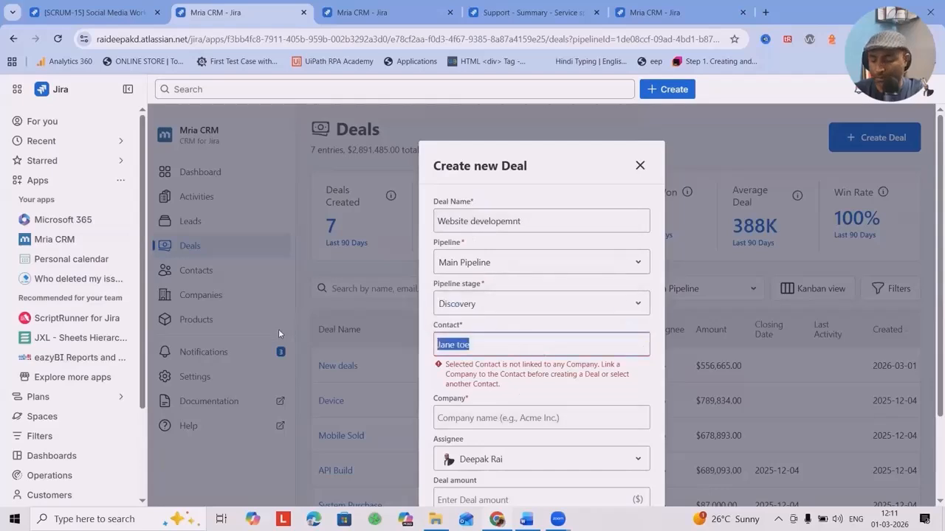
{"action": "key", "text": "BackSpace"}
Step: Choose the contact linked to Meta for the new deal and set the deal amount to 8,555
{"action": "left_click", "coordinate": [438, 345]}
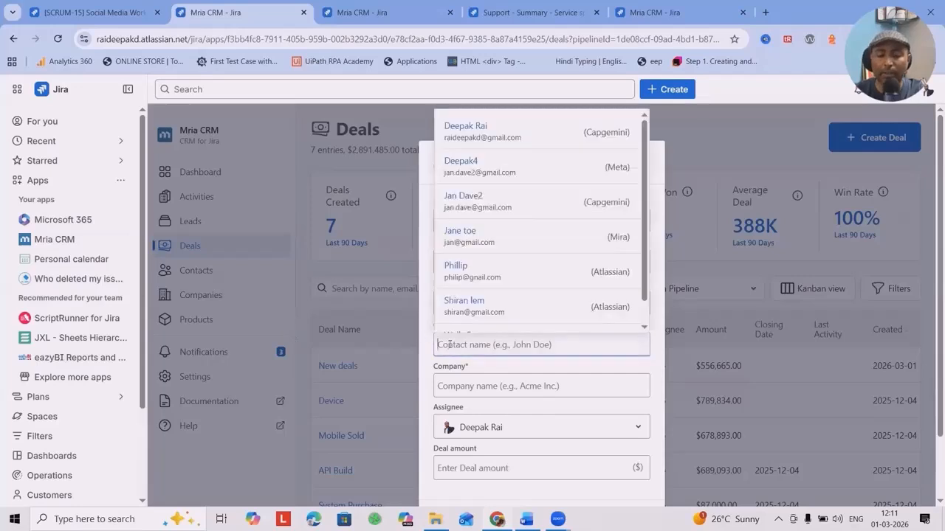
{"action": "left_click", "coordinate": [467, 166]}
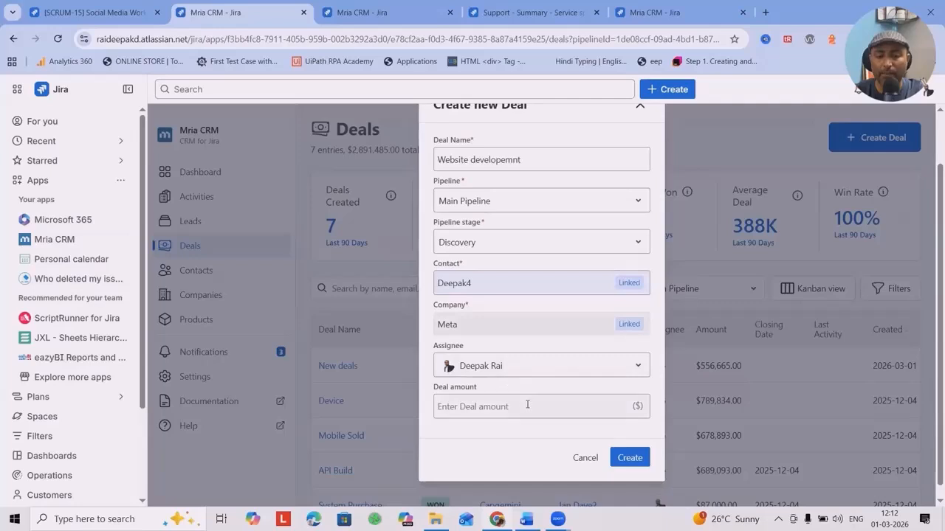
{"action": "left_click", "coordinate": [521, 408]}
{"action": "type", "text": "8,55"}
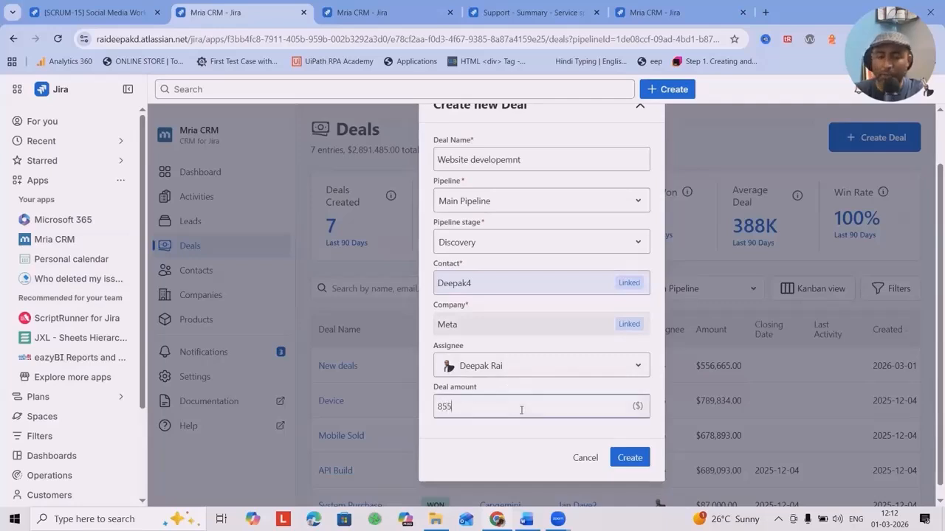
{"action": "type", "text": "5"}
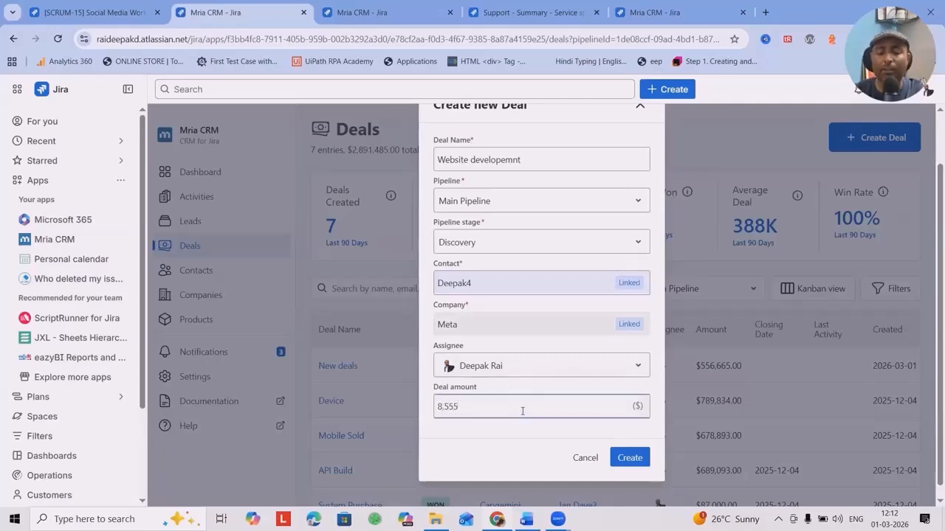
Step: Create the "Website developemnt" deal, check it in the deals list, and show the Main Pipeline as a Kanban board
{"action": "left_click", "coordinate": [631, 459]}
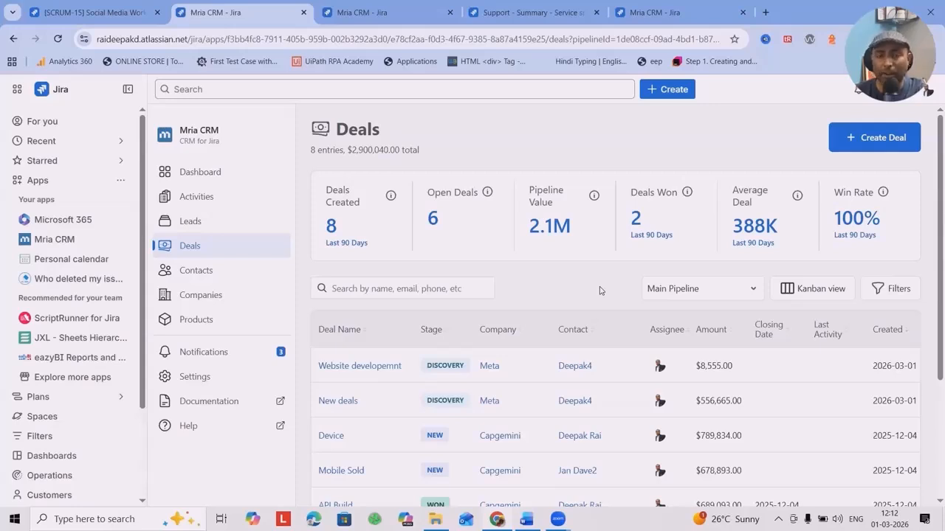
{"action": "scroll", "coordinate": [818, 384], "scroll_direction": "down", "scroll_amount": 3}
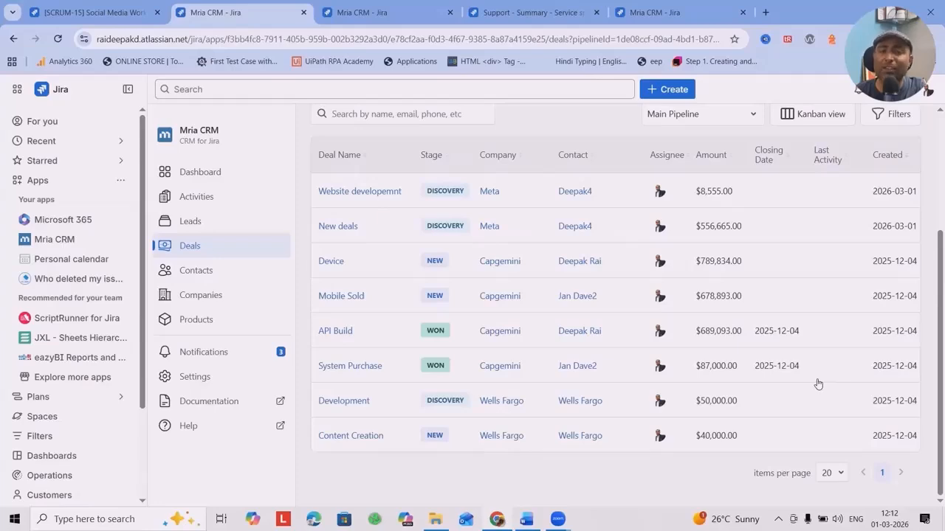
{"action": "scroll", "coordinate": [849, 379], "scroll_direction": "up", "scroll_amount": 3}
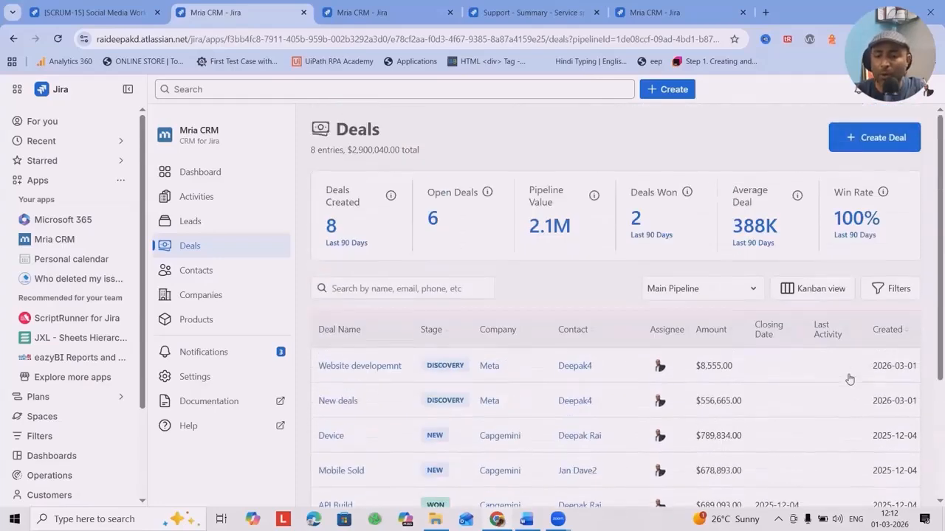
{"action": "left_click", "coordinate": [816, 290]}
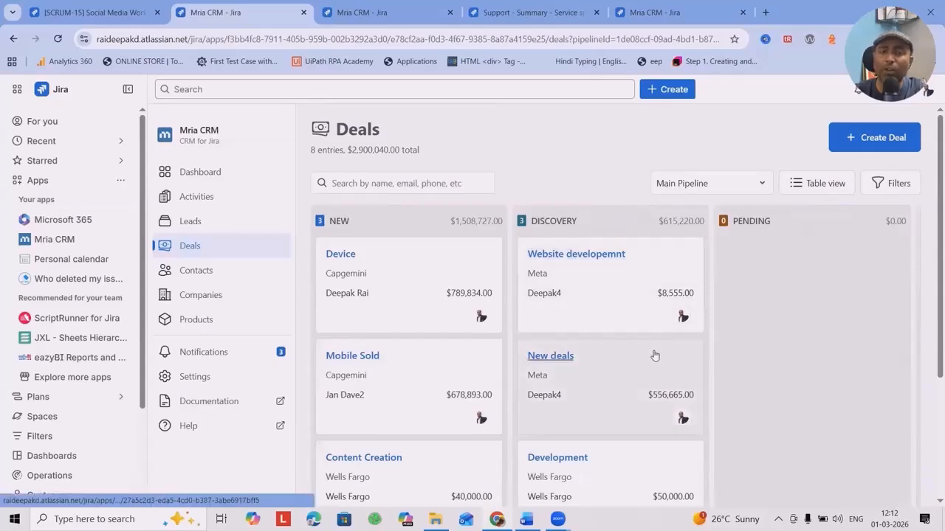
Step: On the New space's board, link the "Website developemnt" deal to the Recording Link work item (SCRUM-17)
{"action": "left_click", "coordinate": [87, 20]}
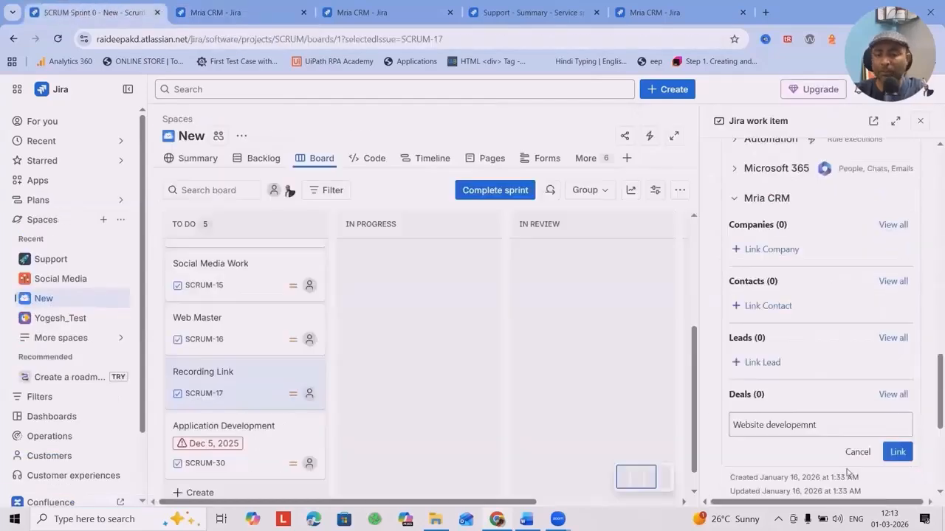
{"action": "left_click", "coordinate": [896, 454]}
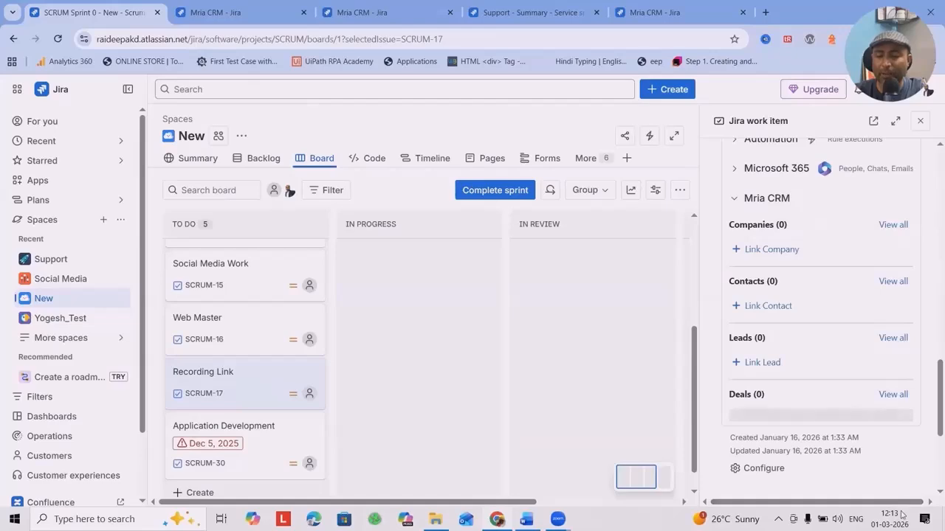
{"action": "scroll", "coordinate": [866, 381], "scroll_direction": "up", "scroll_amount": 10}
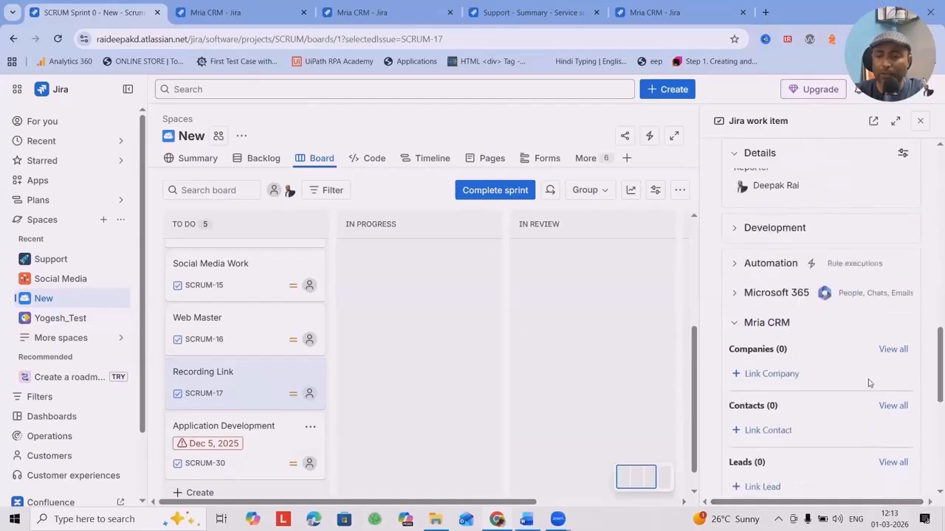
Step: On the Deals Kanban board, advance the "Website developemnt" deal and close it as Won dated 2026-03-01, cancelling the Lost closure
{"action": "left_click", "coordinate": [204, 15]}
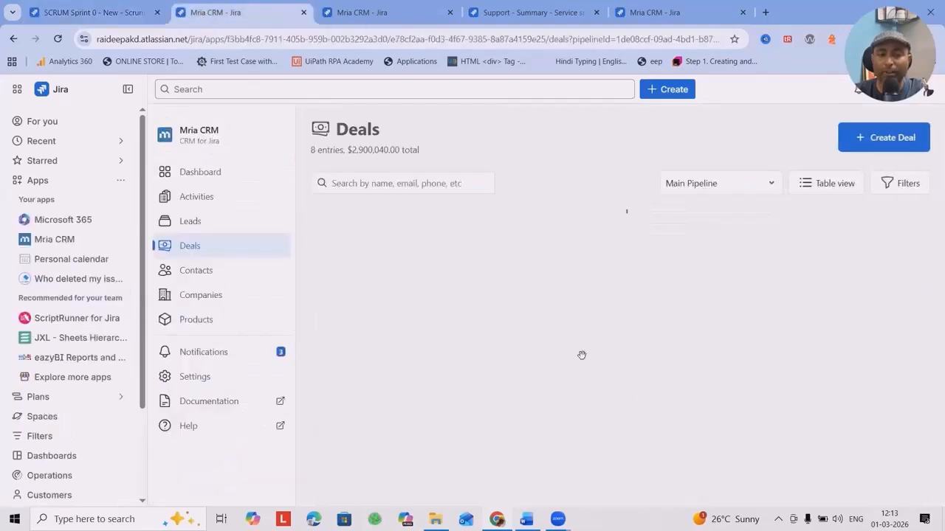
{"action": "scroll", "coordinate": [755, 355], "scroll_direction": "down", "scroll_amount": 2}
{"action": "scroll", "coordinate": [756, 355], "scroll_direction": "up", "scroll_amount": 2}
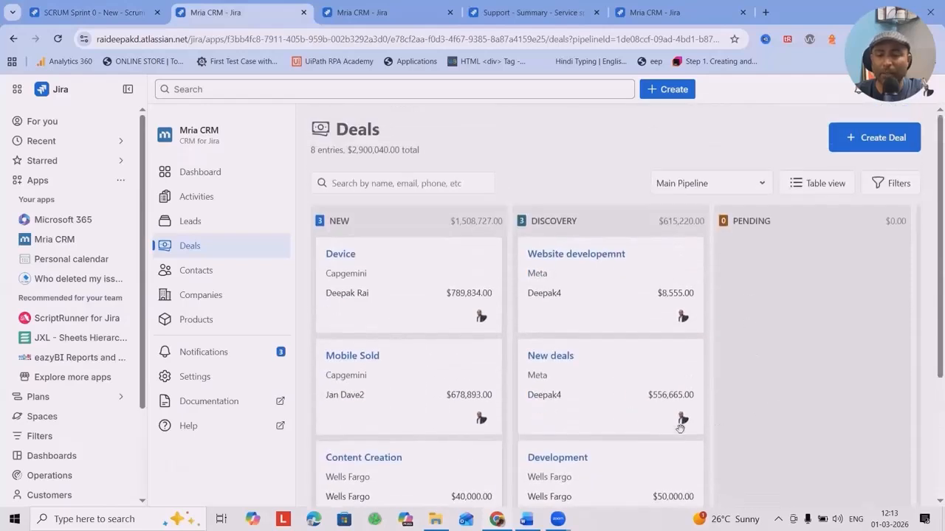
{"action": "left_click_drag", "start_coordinate": [608, 293], "coordinate": [786, 308]}
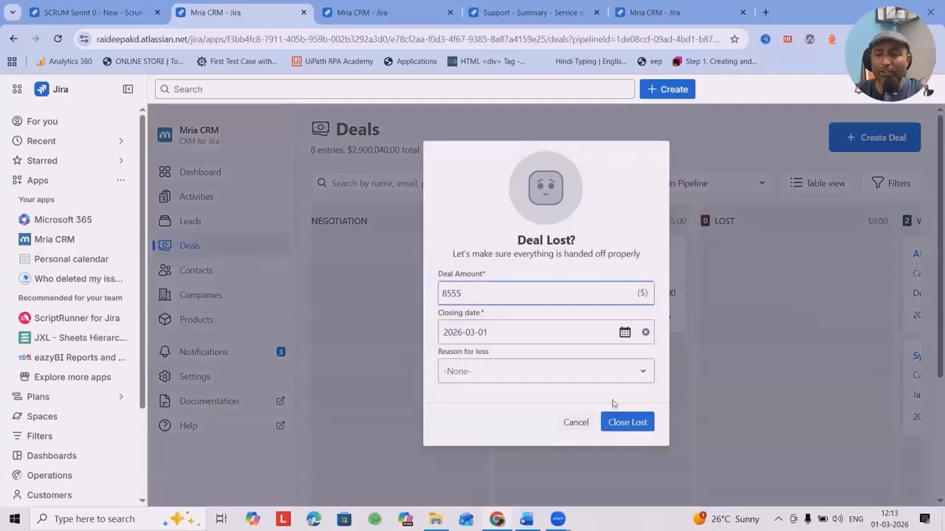
{"action": "left_click", "coordinate": [571, 425]}
{"action": "left_click_drag", "start_coordinate": [644, 305], "coordinate": [766, 444]}
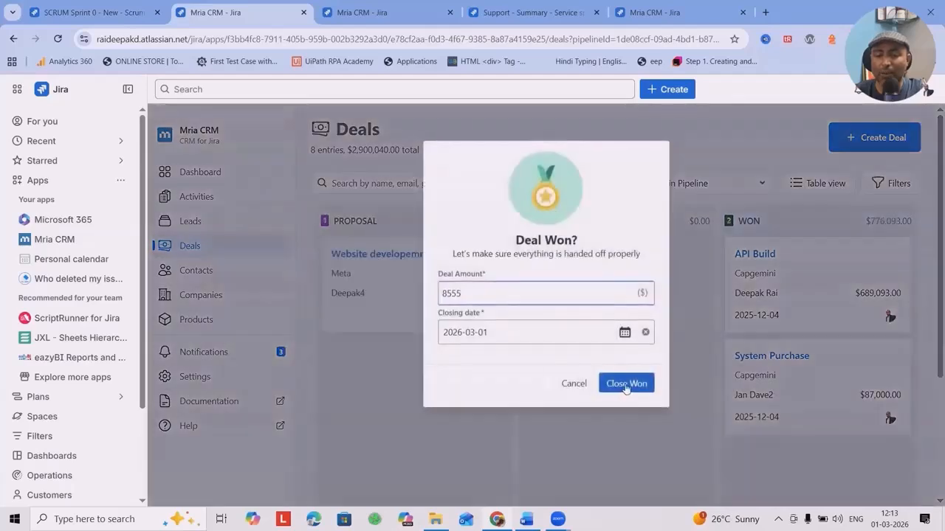
{"action": "left_click", "coordinate": [626, 385]}
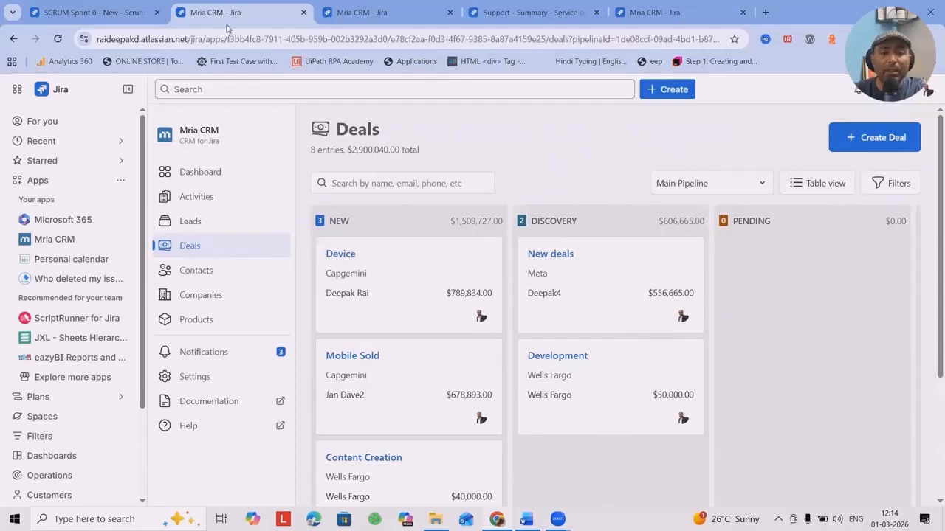
Step: Switch to the Support space and open the request "Unable to Launch SAP Server" from the All open queue
{"action": "left_click", "coordinate": [89, 13]}
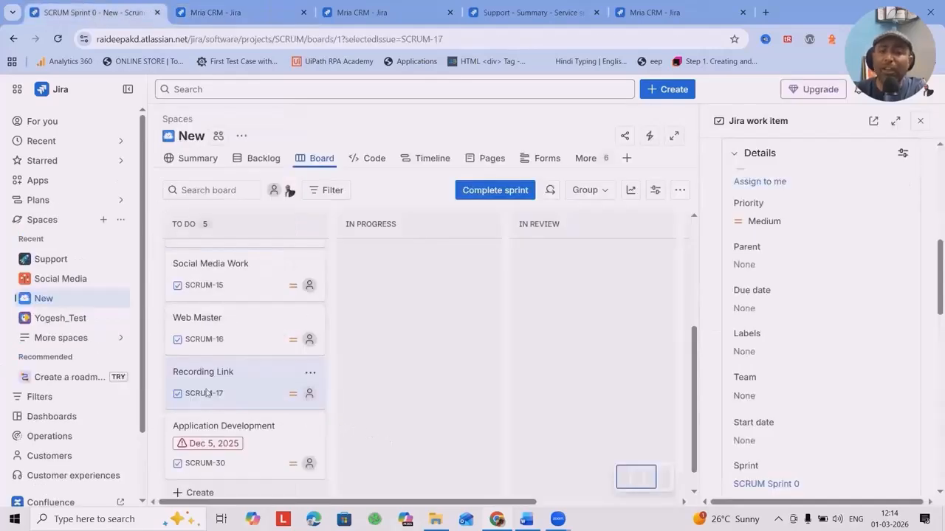
{"action": "left_click", "coordinate": [233, 13]}
{"action": "left_click", "coordinate": [531, 13]}
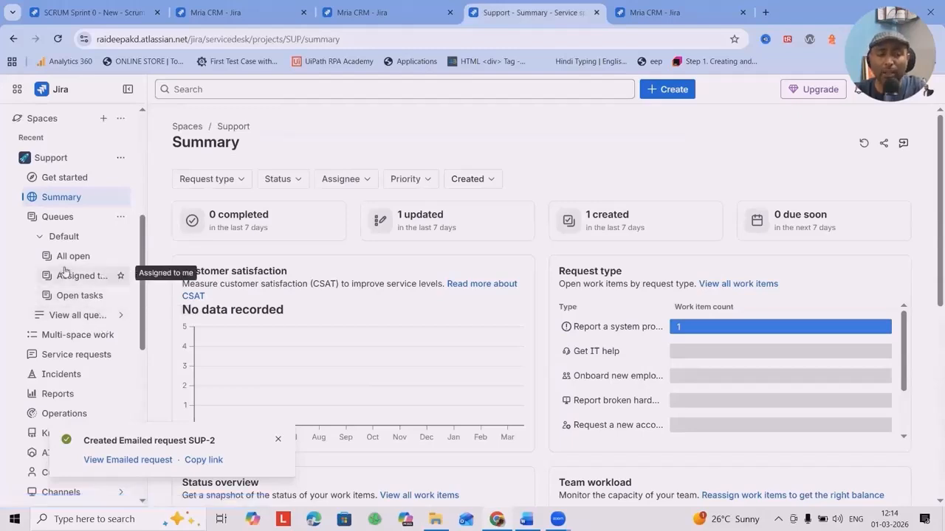
{"action": "left_click", "coordinate": [73, 256]}
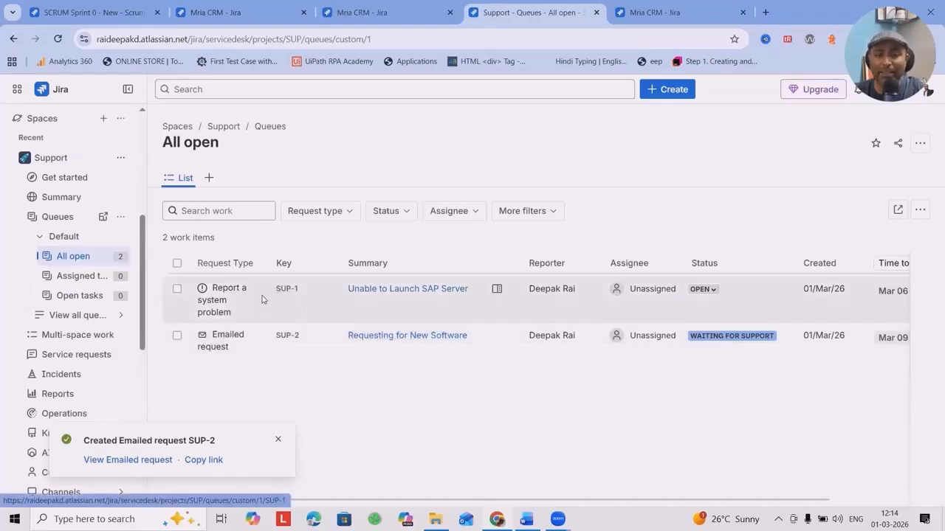
{"action": "left_click", "coordinate": [390, 292]}
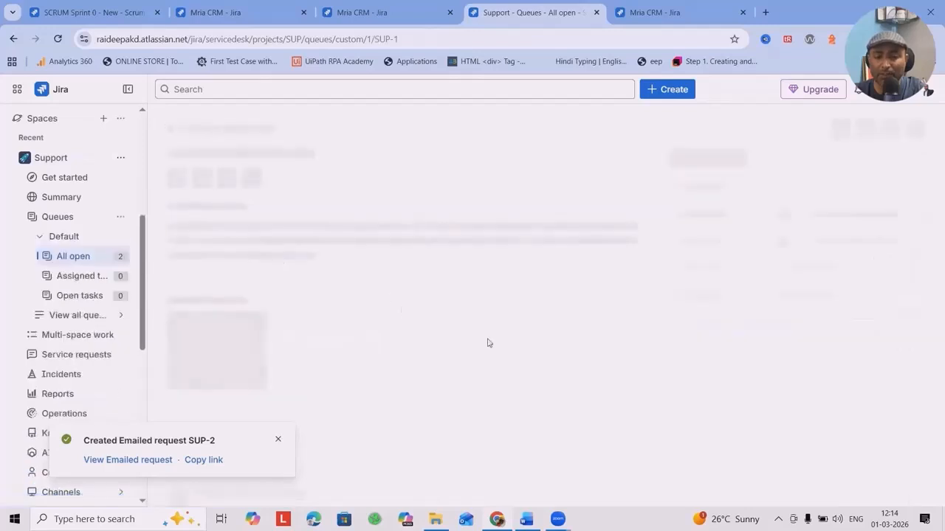
Step: Link the company Capgemini and the contact from Meta to the SUP-1 request through Mria CRM
{"action": "left_click", "coordinate": [719, 264]}
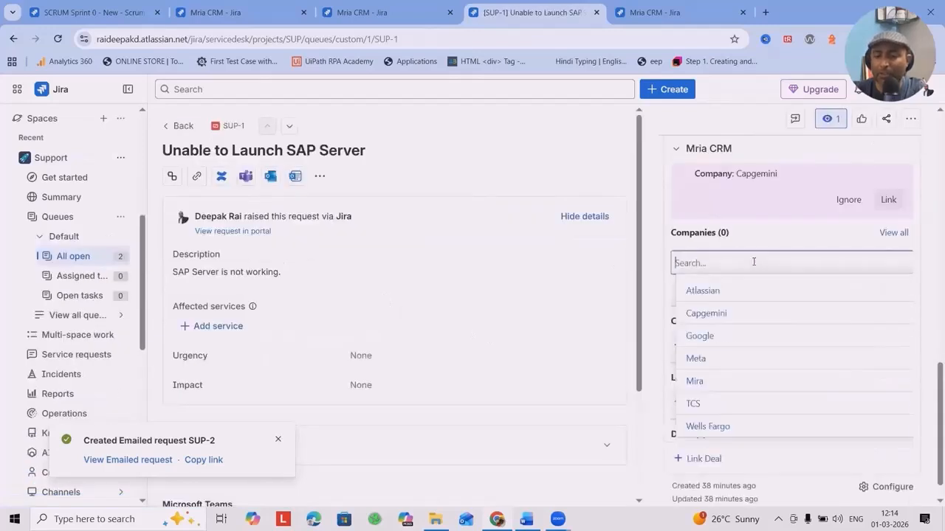
{"action": "left_click", "coordinate": [707, 313]}
{"action": "left_click", "coordinate": [894, 290]}
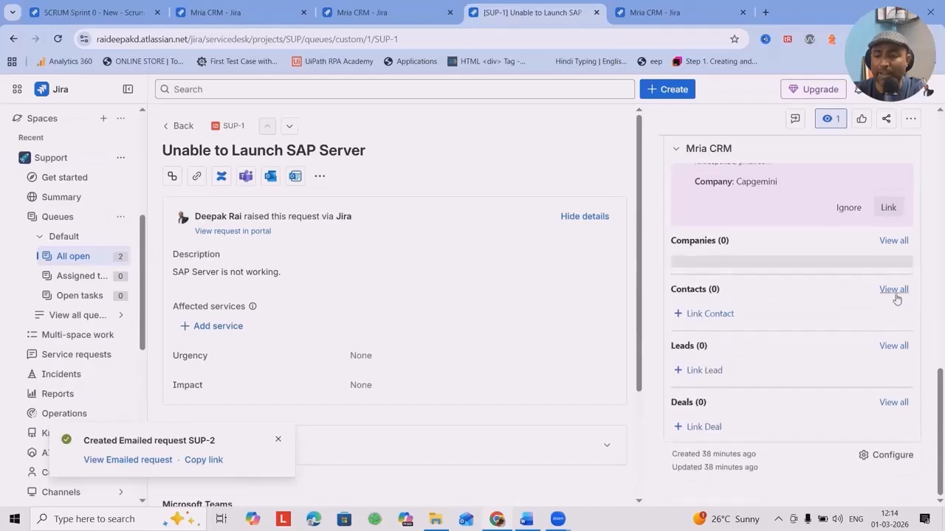
{"action": "left_click", "coordinate": [722, 314]}
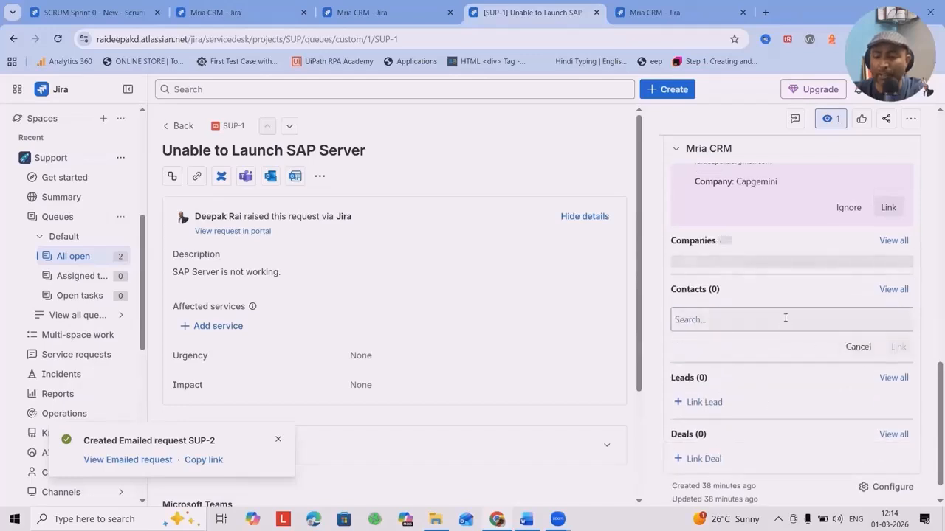
{"action": "left_click", "coordinate": [714, 213]}
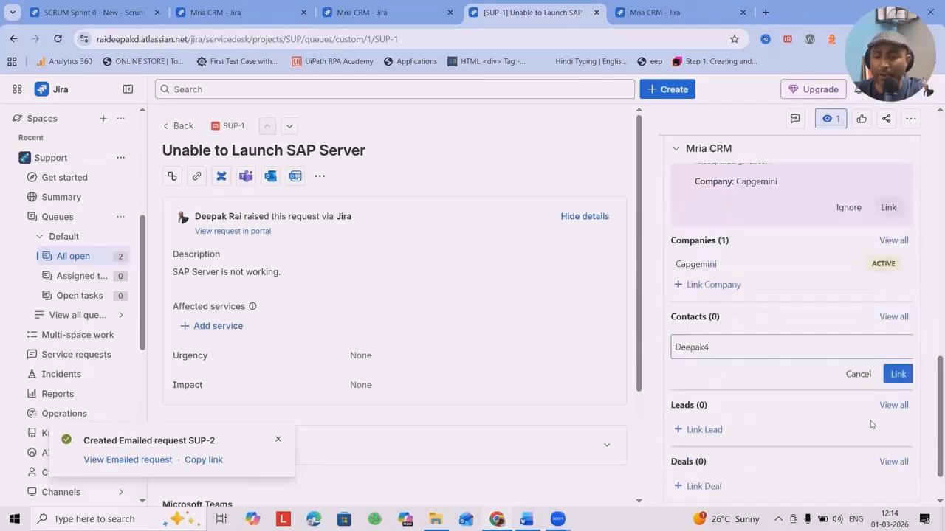
{"action": "left_click", "coordinate": [896, 373]}
Step: Link a lead and the "Development" deal to the SUP-1 request through Mria CRM
{"action": "left_click", "coordinate": [705, 391]}
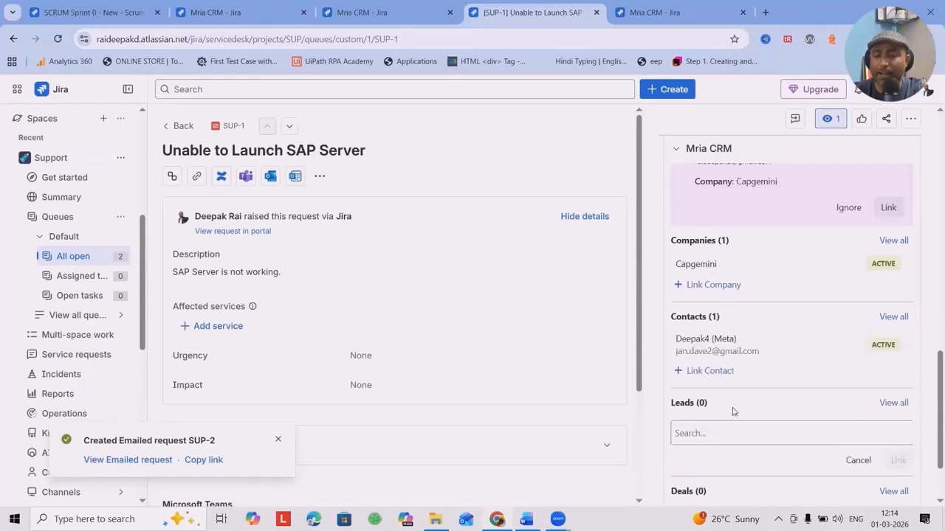
{"action": "left_click", "coordinate": [725, 342]}
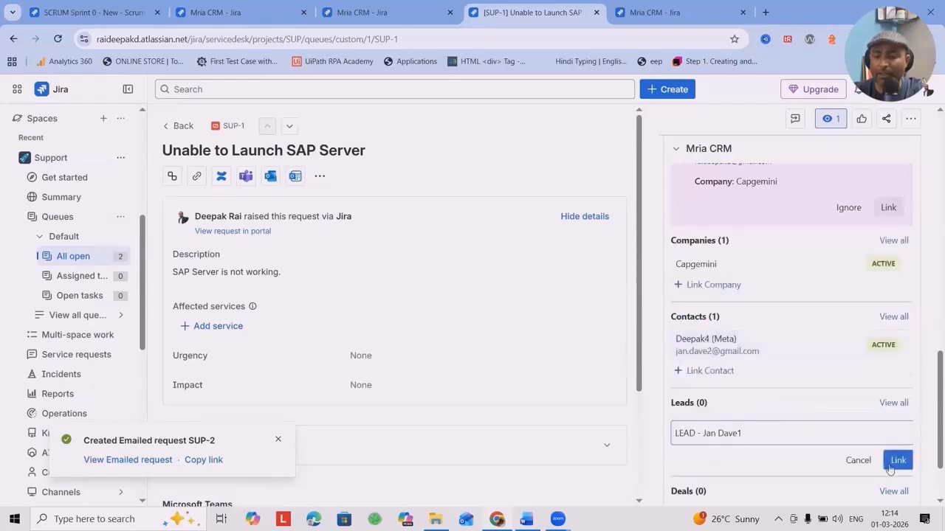
{"action": "left_click", "coordinate": [896, 459]}
{"action": "scroll", "coordinate": [786, 442], "scroll_direction": "down", "scroll_amount": 1}
{"action": "left_click", "coordinate": [705, 430]}
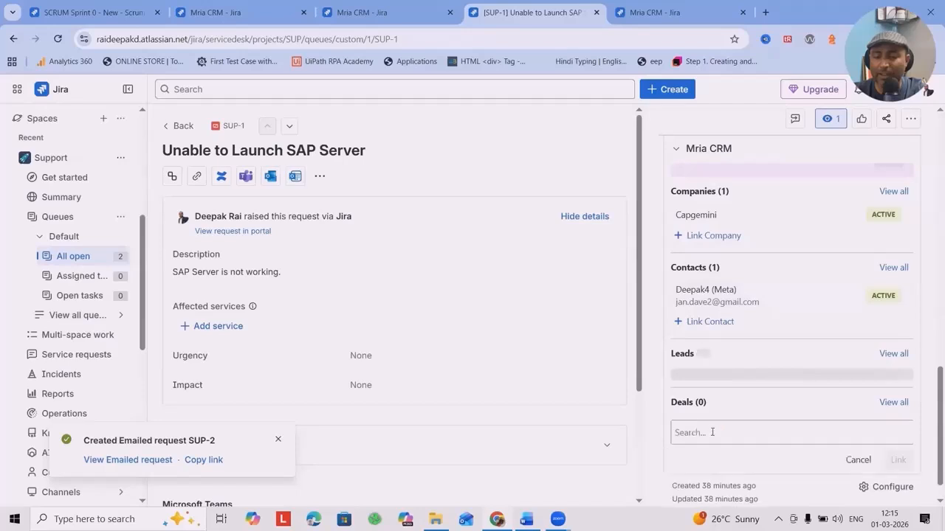
{"action": "left_click", "coordinate": [735, 436]}
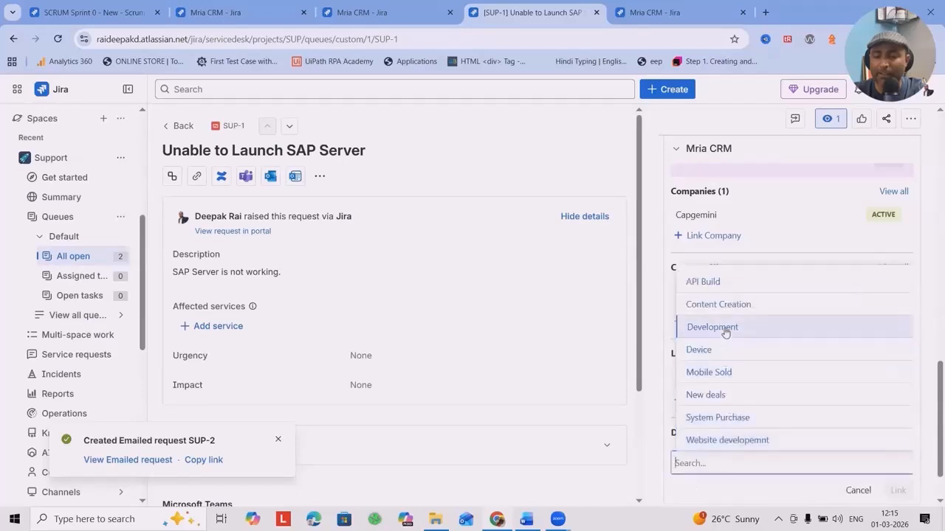
{"action": "left_click", "coordinate": [727, 329]}
{"action": "left_click", "coordinate": [898, 490]}
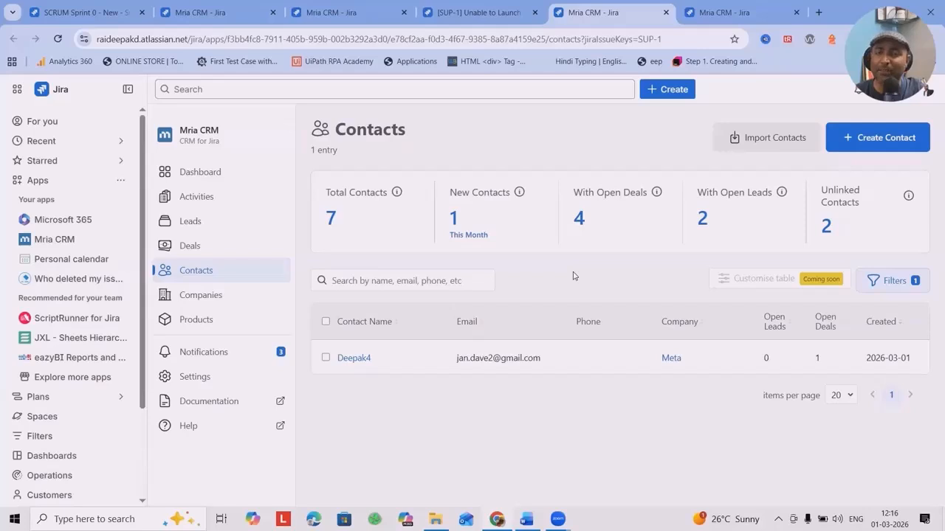
Step: Go from the contacts filtered by SUP-1 to the Deals board of the Main Pipeline
{"action": "left_click", "coordinate": [563, 223]}
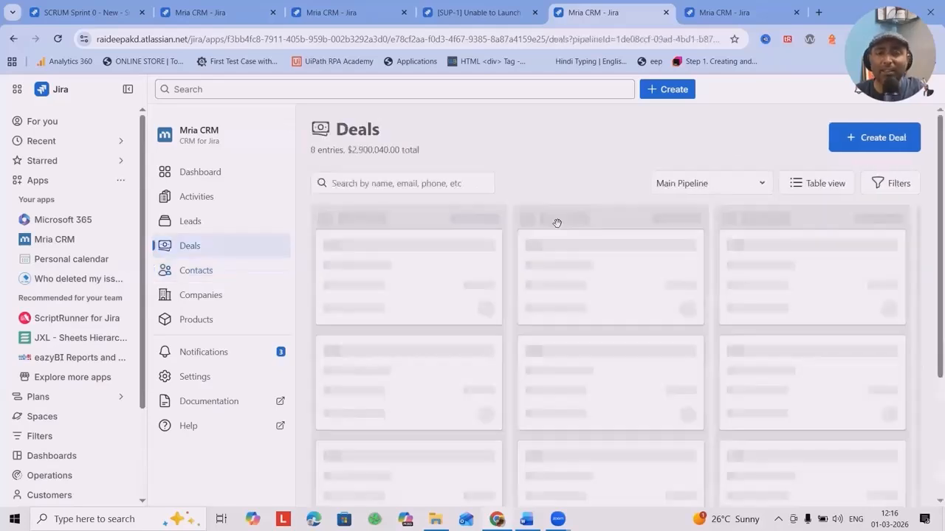